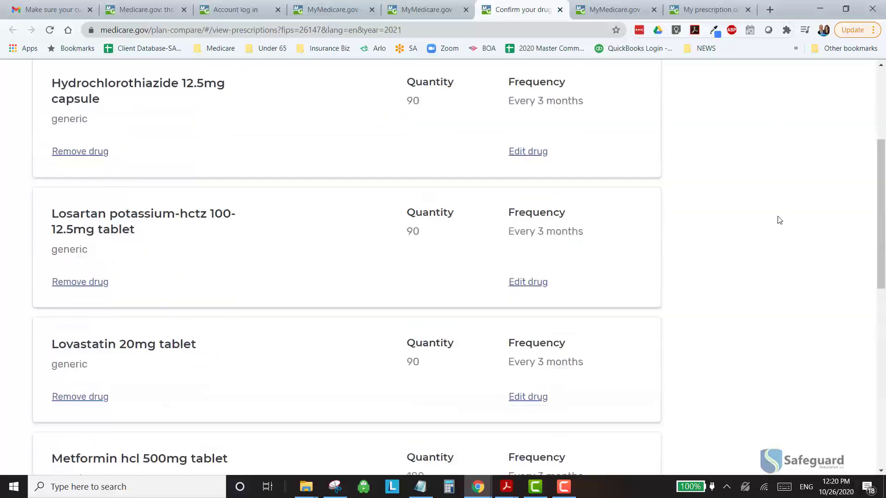
Add brand-name NovoLog to the drug list as a 100unit/ml solution pen injector, 3ml pens in a pack of 5, quantity 1 every month
{"action": "scroll", "coordinate": [779, 220], "scroll_direction": "down", "scroll_amount": 6}
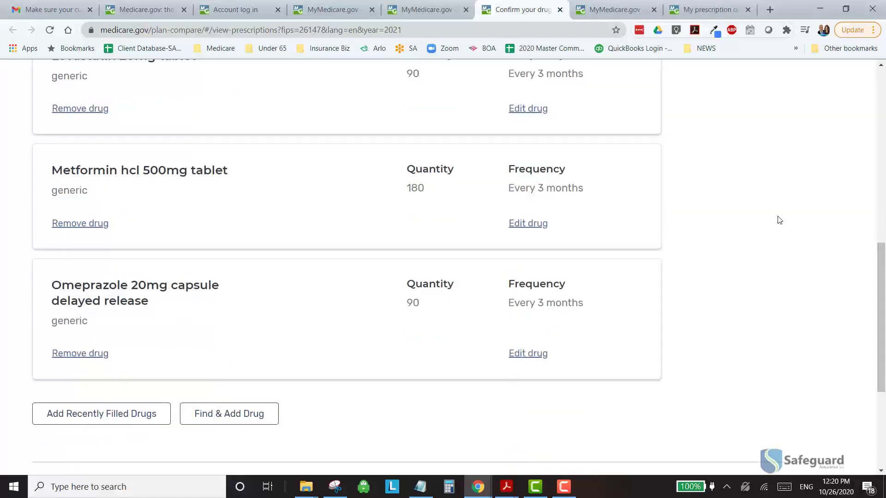
{"action": "scroll", "coordinate": [778, 221], "scroll_direction": "down", "scroll_amount": 2}
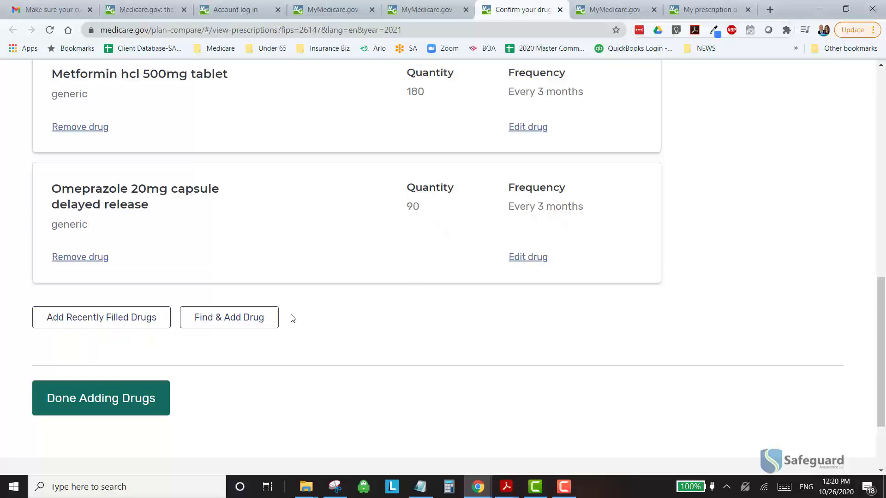
{"action": "left_click", "coordinate": [245, 323]}
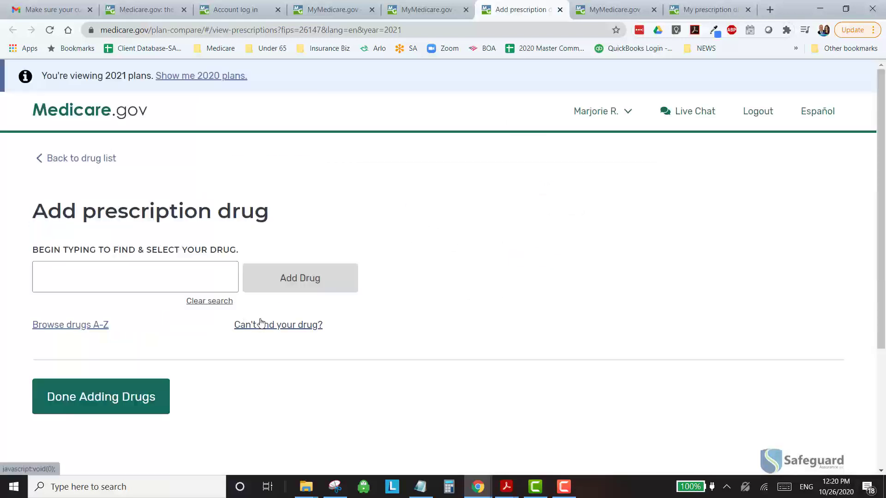
{"action": "left_click", "coordinate": [105, 279]}
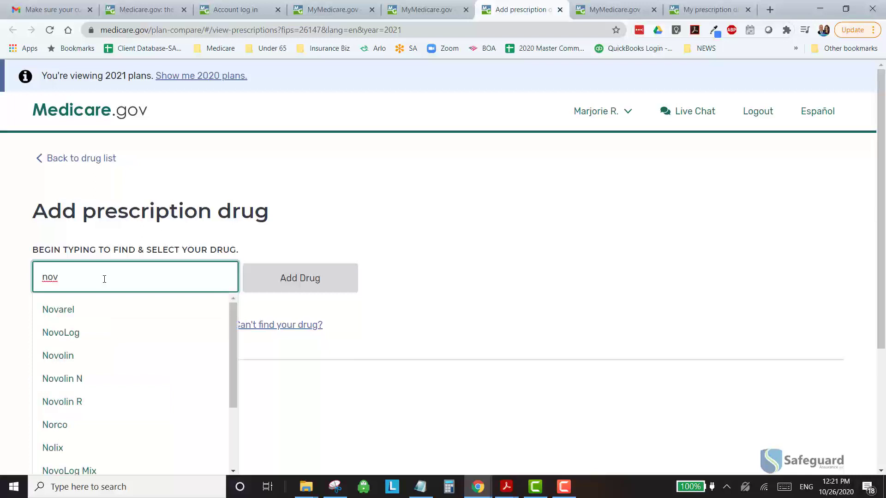
{"action": "left_click", "coordinate": [89, 328]}
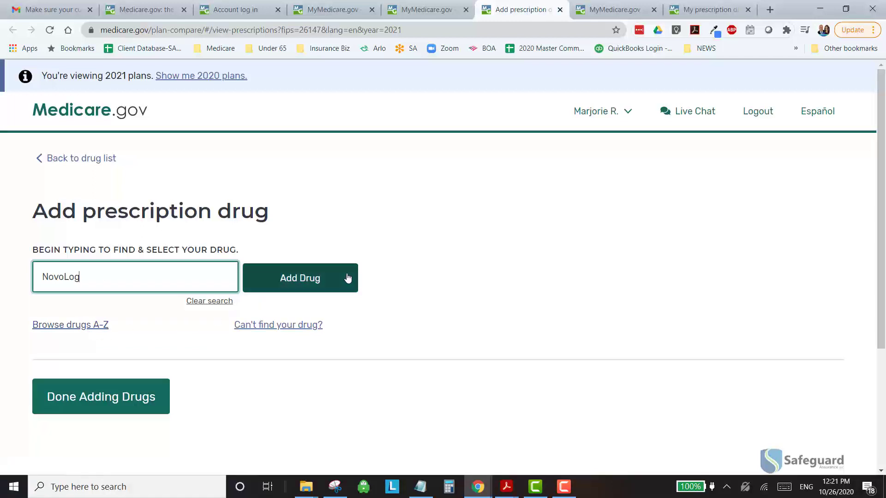
{"action": "left_click", "coordinate": [290, 282]}
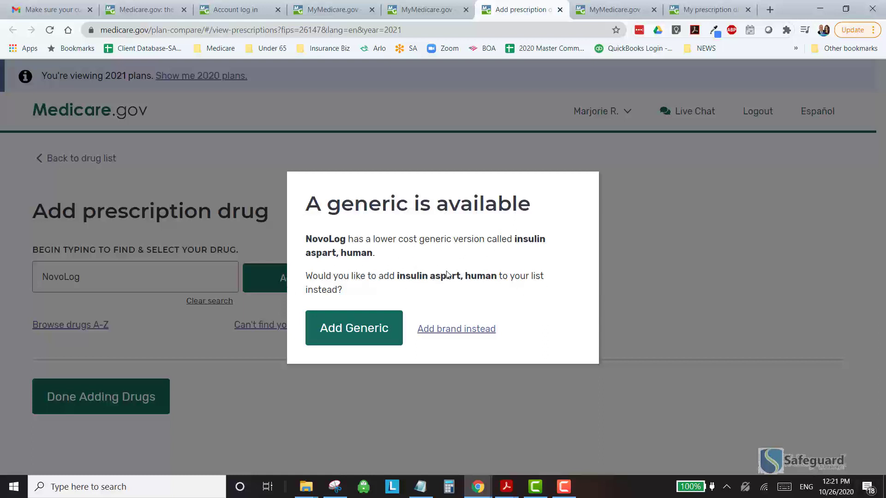
{"action": "left_click", "coordinate": [458, 331]}
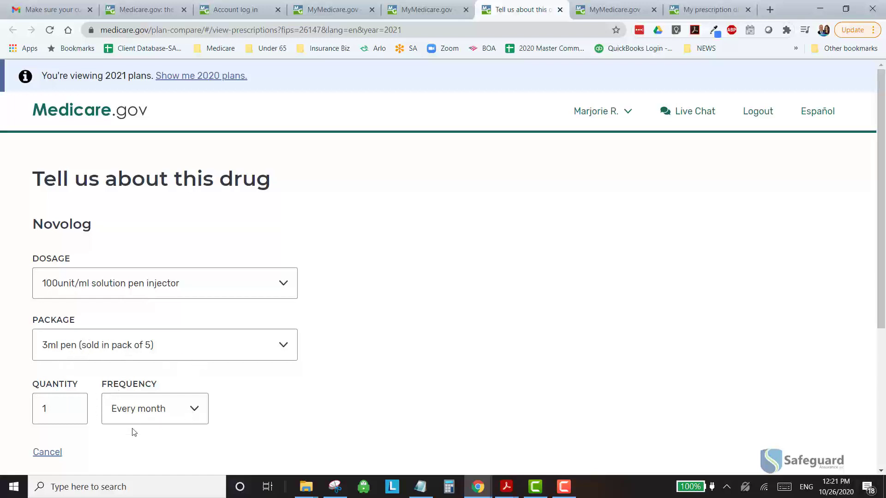
{"action": "scroll", "coordinate": [369, 405], "scroll_direction": "down", "scroll_amount": 2}
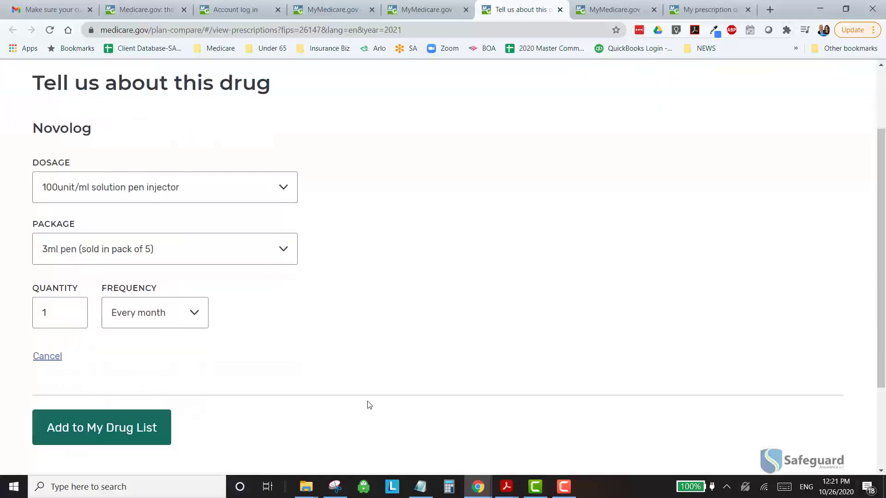
{"action": "left_click", "coordinate": [116, 427]}
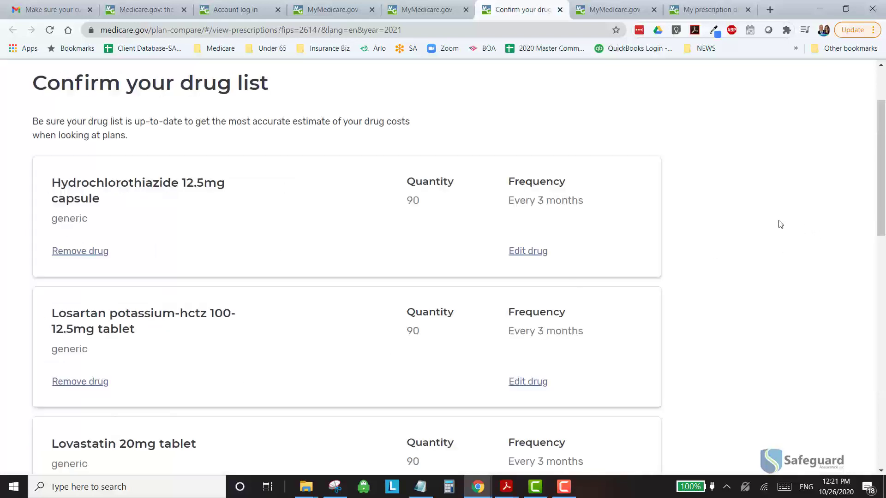
Find Eliquis with the drug search and select it as another prescription drug
{"action": "scroll", "coordinate": [780, 224], "scroll_direction": "down", "scroll_amount": 8}
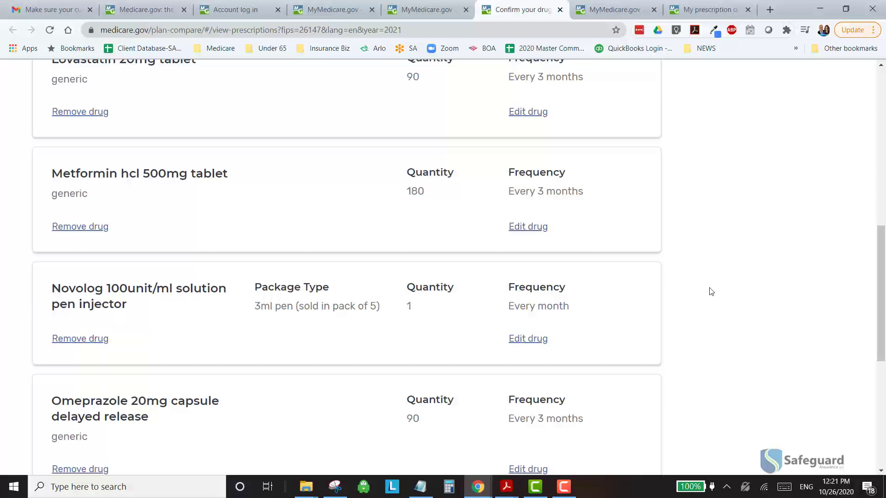
{"action": "scroll", "coordinate": [710, 291], "scroll_direction": "down", "scroll_amount": 4}
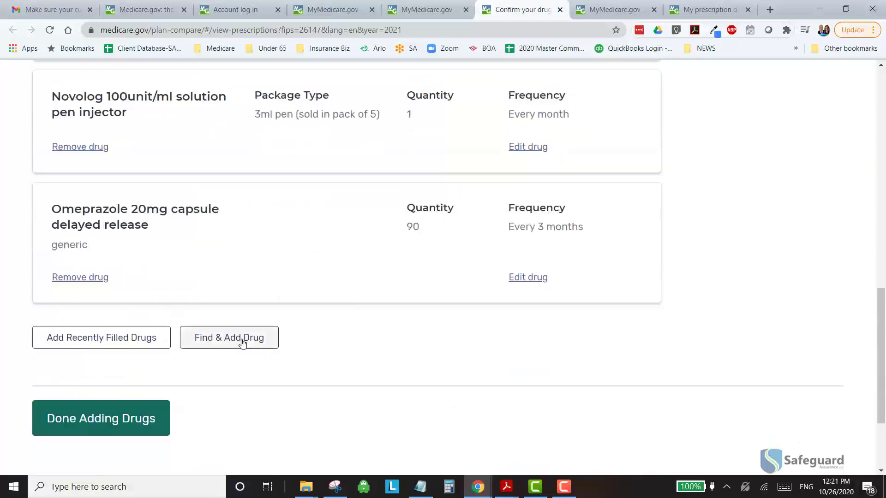
{"action": "left_click", "coordinate": [241, 343]}
{"action": "left_click", "coordinate": [100, 277]}
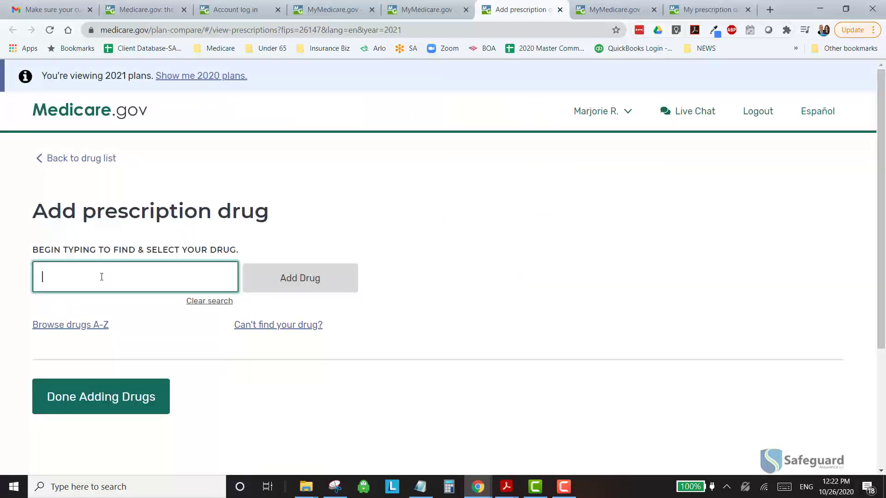
{"action": "type", "text": "eli"}
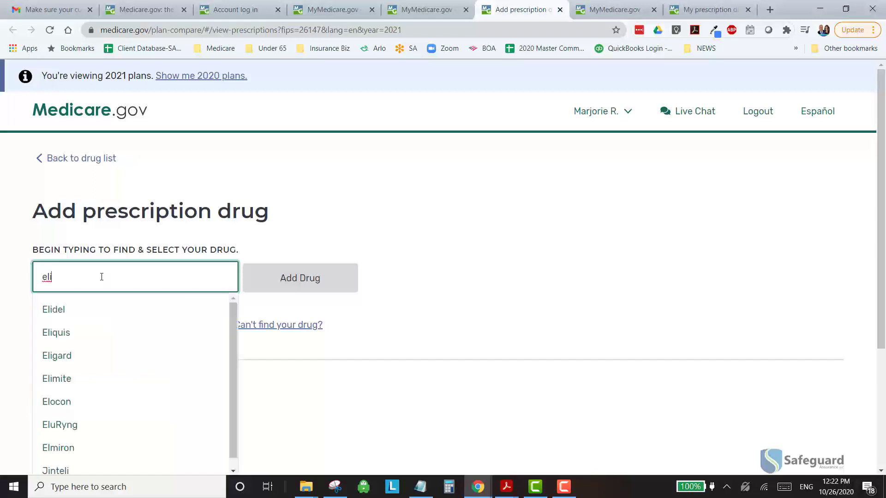
{"action": "left_click", "coordinate": [70, 333]}
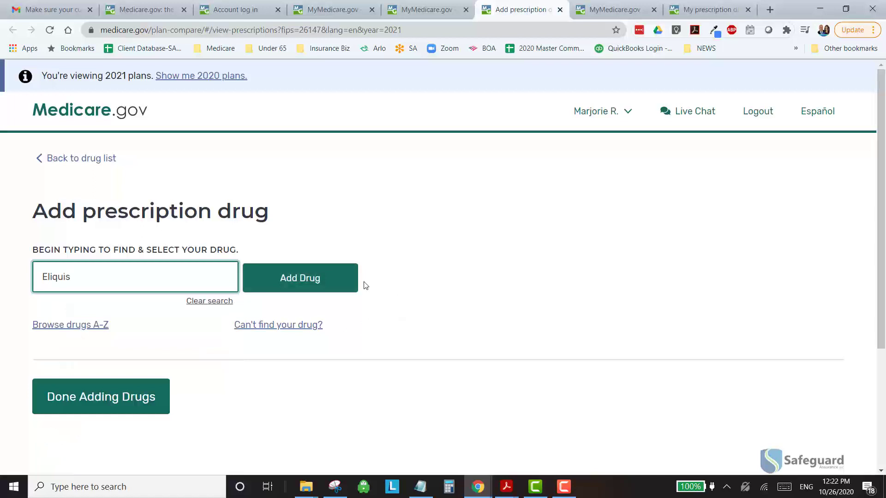
{"action": "left_click", "coordinate": [310, 282]}
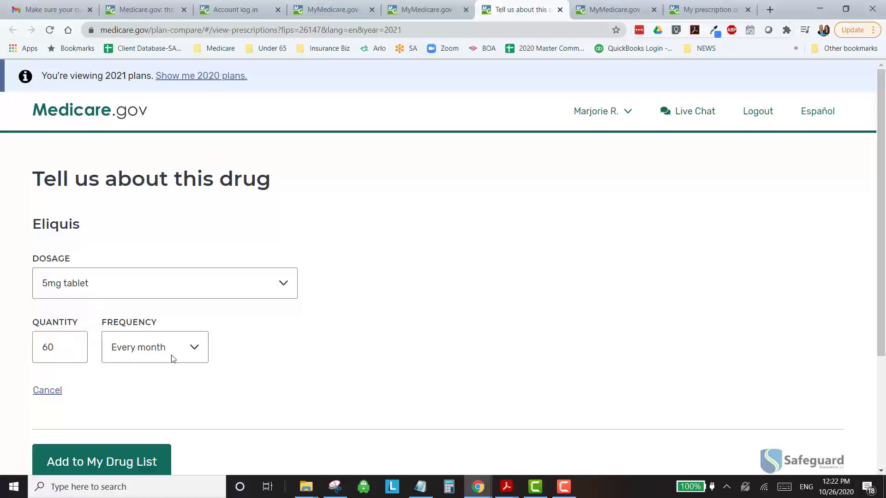
Set Eliquis 5mg tablet to a quantity of 180 every 3 months and add it to the drug list
{"action": "left_click", "coordinate": [195, 354]}
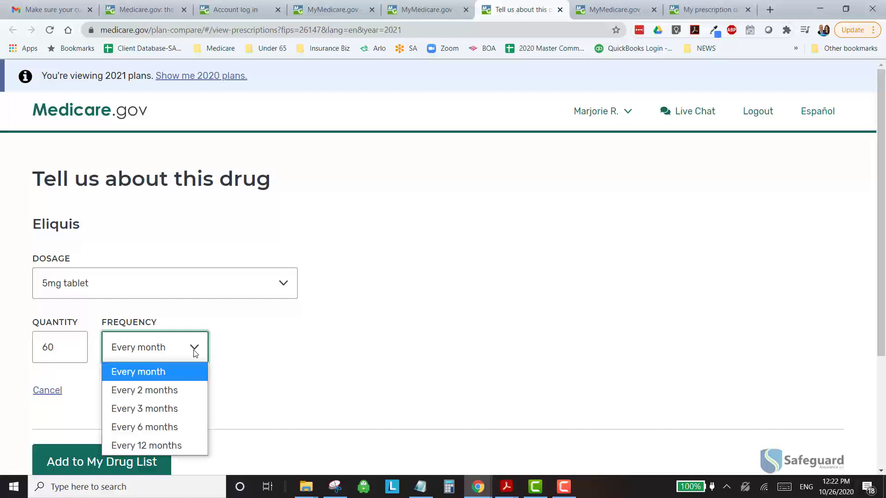
{"action": "left_click", "coordinate": [177, 409]}
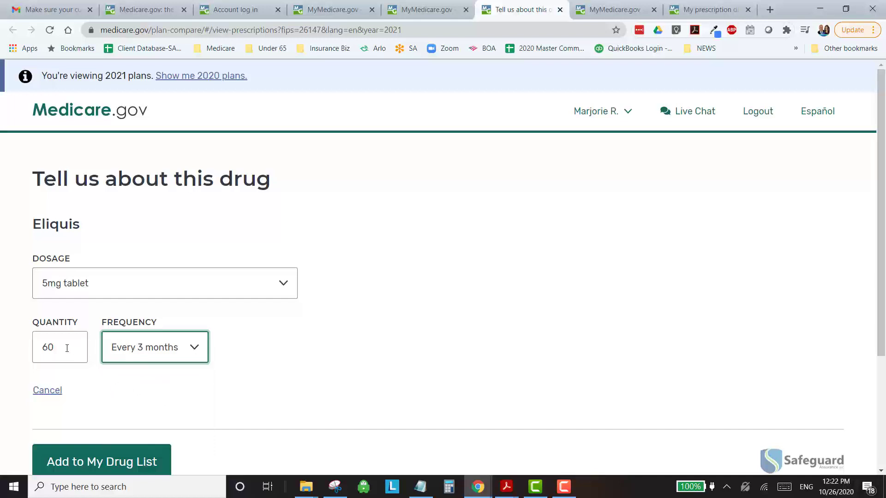
{"action": "left_click_drag", "start_coordinate": [62, 348], "coordinate": [44, 349]}
{"action": "type", "text": "180"}
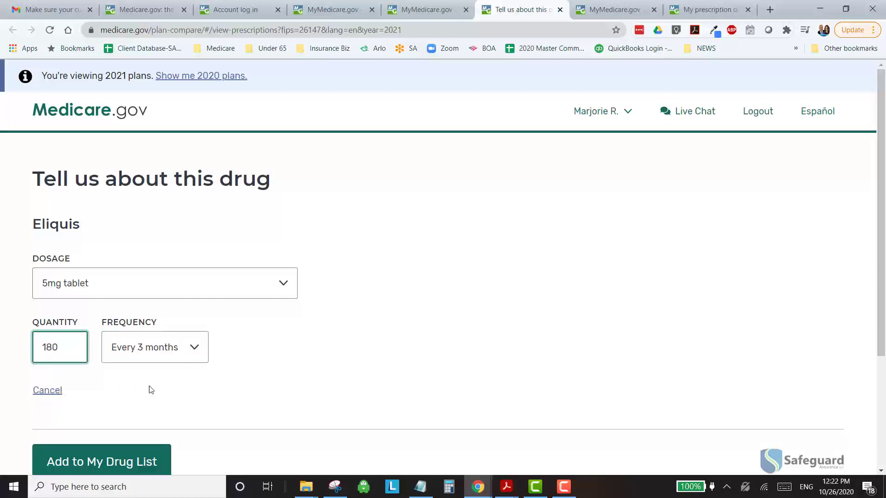
{"action": "left_click", "coordinate": [404, 333]}
{"action": "left_click", "coordinate": [122, 463]}
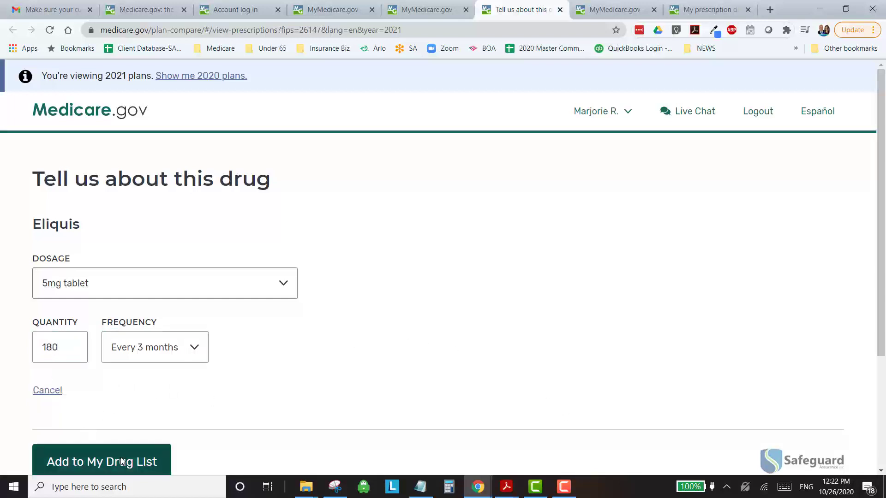
Edit the Novolog entry in the drug list to a quantity of 3 every 3 months
{"action": "scroll", "coordinate": [755, 216], "scroll_direction": "down", "scroll_amount": 4}
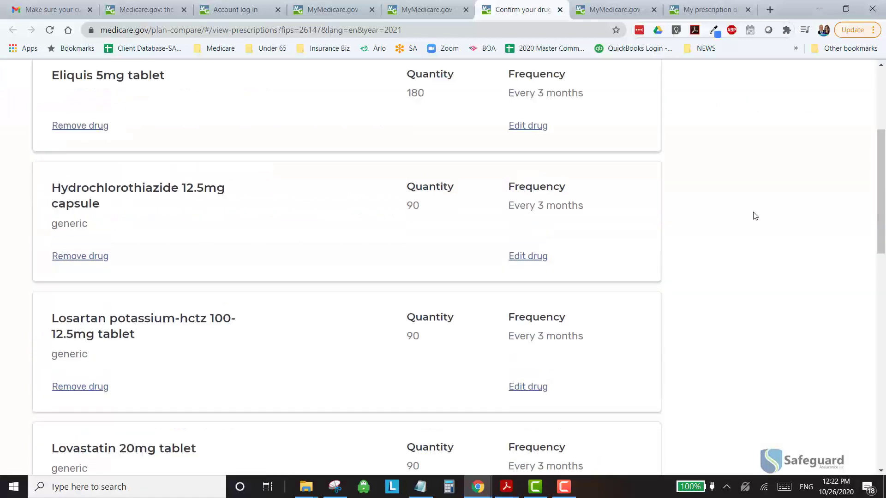
{"action": "scroll", "coordinate": [755, 216], "scroll_direction": "down", "scroll_amount": 8}
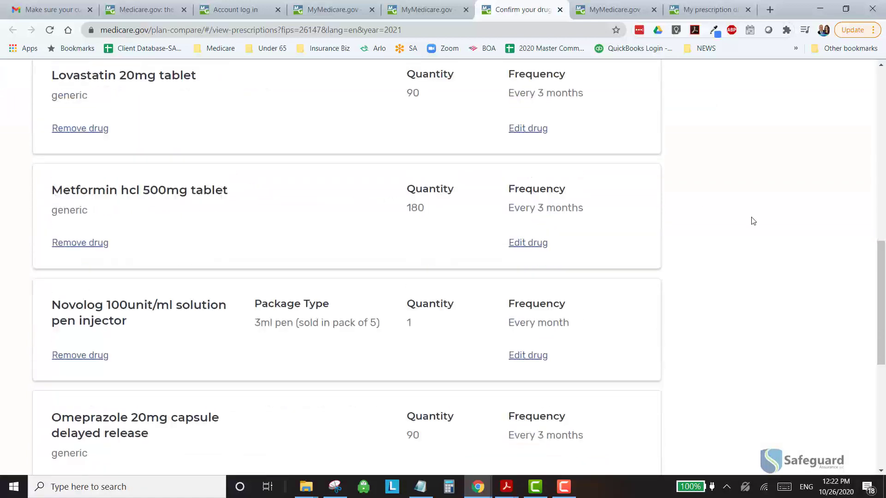
{"action": "left_click", "coordinate": [529, 355]}
{"action": "scroll", "coordinate": [365, 302], "scroll_direction": "down", "scroll_amount": 2}
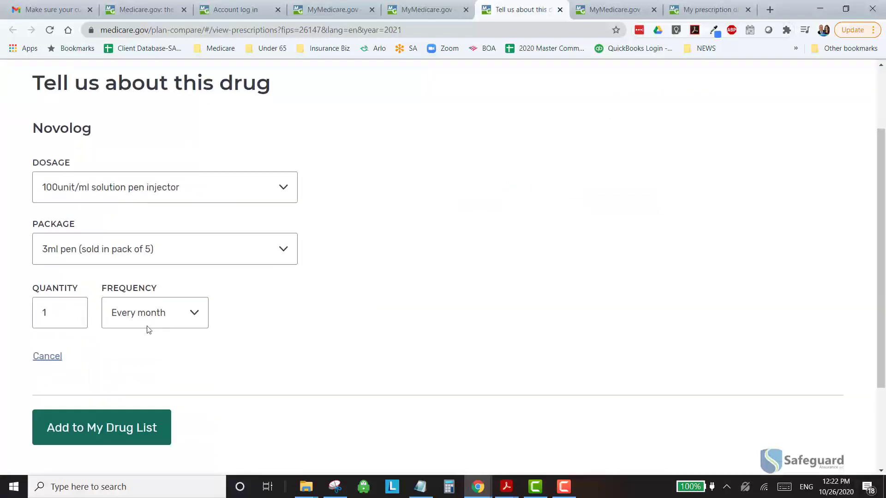
{"action": "left_click", "coordinate": [69, 317]}
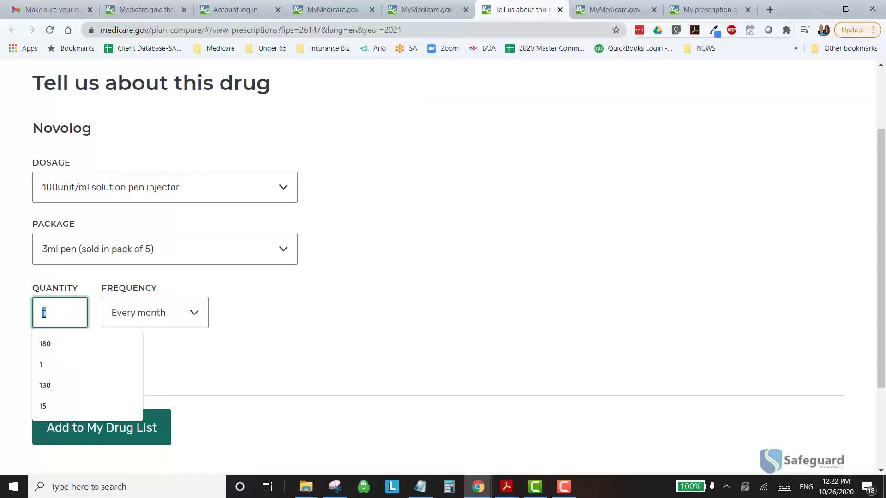
{"action": "type", "text": "3"}
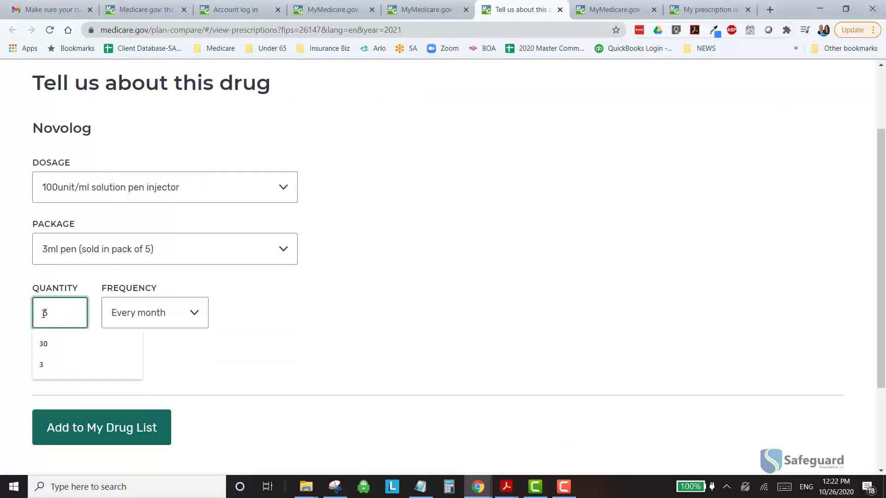
{"action": "left_click", "coordinate": [192, 313]}
{"action": "left_click", "coordinate": [162, 374]}
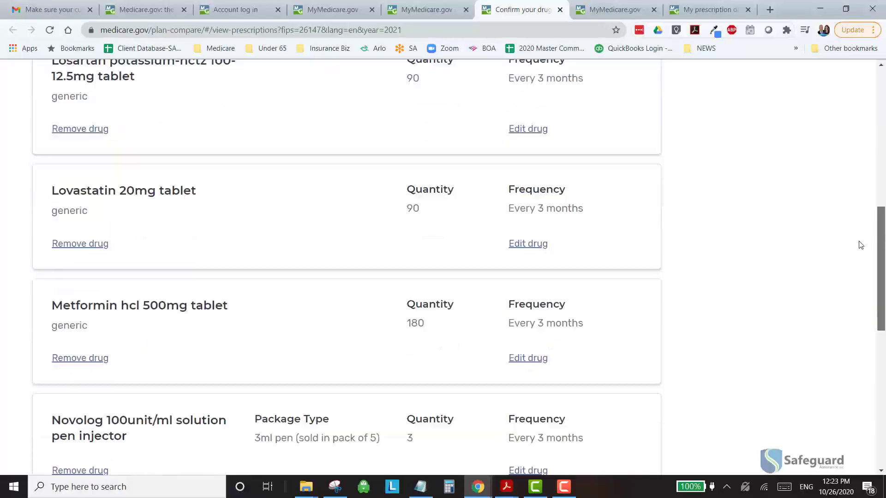
Review the complete drug list, including the Novolog and Eliquis entries, and finish adding drugs
{"action": "scroll", "coordinate": [857, 243], "scroll_direction": "down", "scroll_amount": 6}
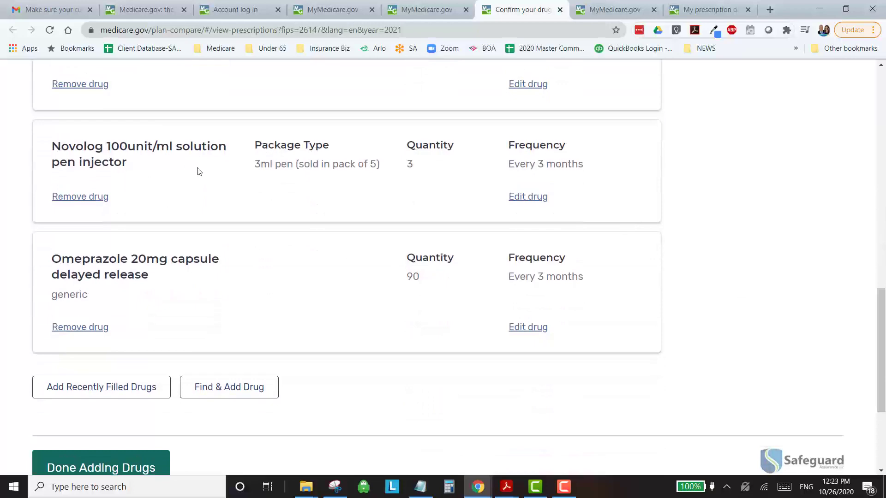
{"action": "scroll", "coordinate": [883, 272], "scroll_direction": "up", "scroll_amount": 1}
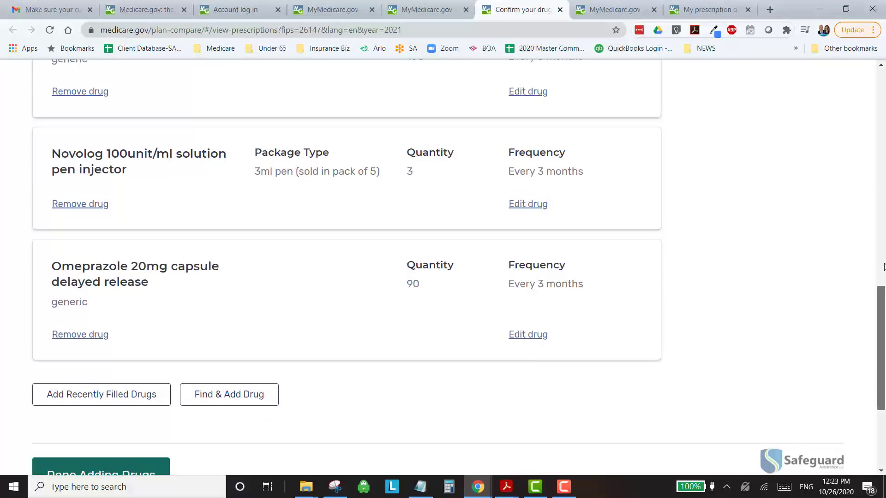
{"action": "scroll", "coordinate": [883, 272], "scroll_direction": "up", "scroll_amount": 15}
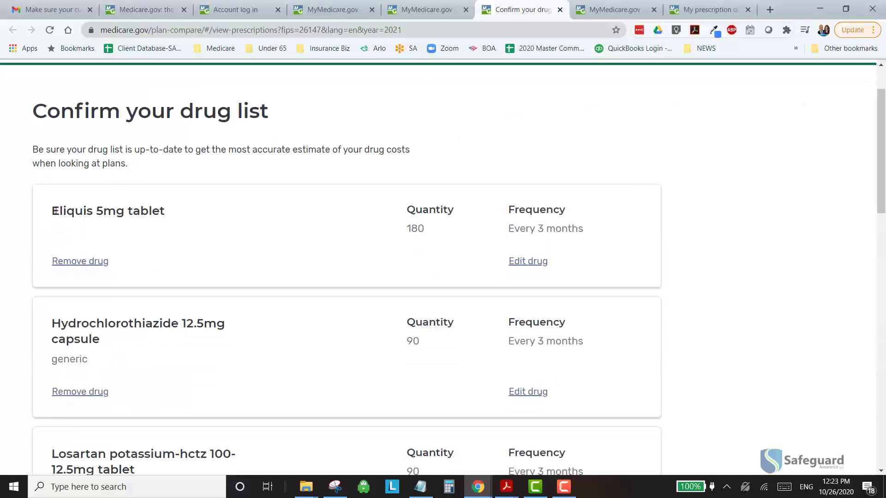
{"action": "left_click_drag", "start_coordinate": [54, 211], "coordinate": [245, 225]}
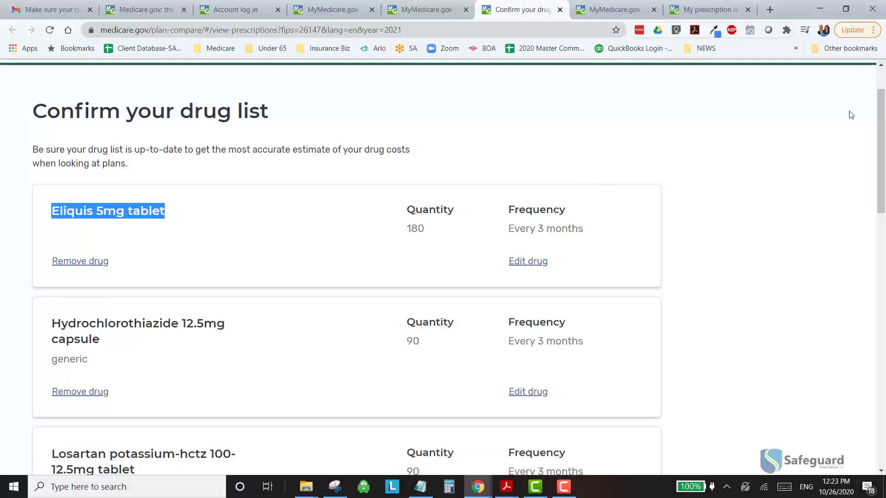
{"action": "left_click_drag", "start_coordinate": [881, 139], "coordinate": [876, 364]}
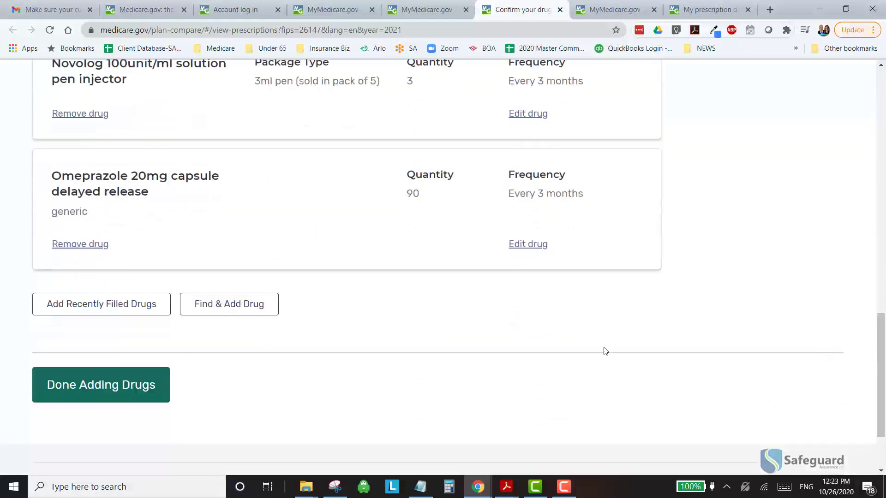
{"action": "left_click", "coordinate": [88, 388]}
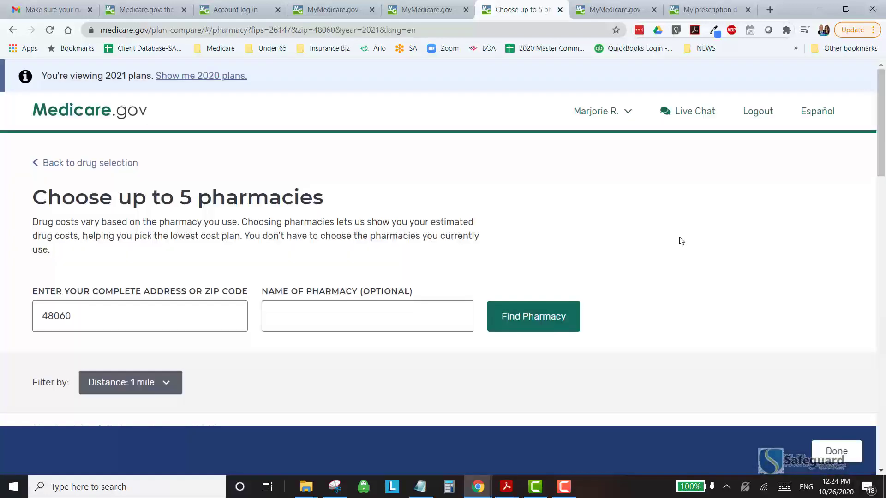
Add the mail-order pharmacy, Cvs Pharmacy #08301 and Kroger Pharmacy #715 to the pharmacy selection and finish choosing pharmacies
{"action": "scroll", "coordinate": [688, 269], "scroll_direction": "down", "scroll_amount": 2}
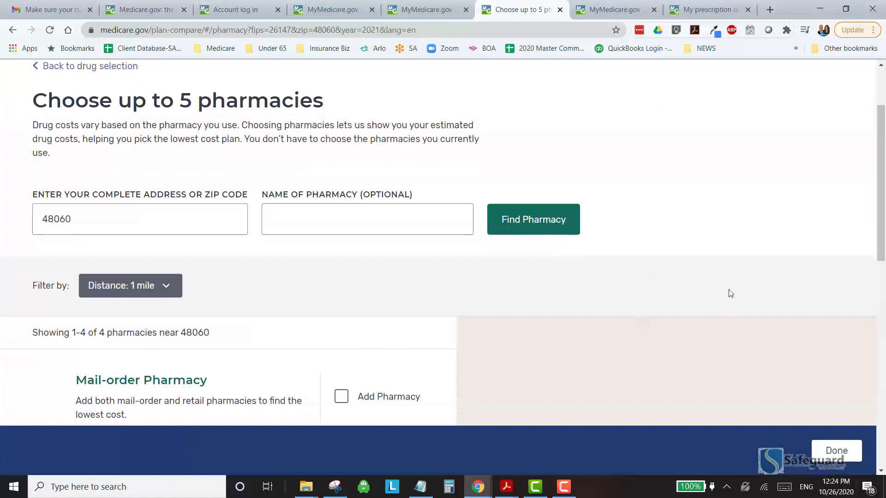
{"action": "left_click_drag", "start_coordinate": [884, 200], "coordinate": [884, 286]}
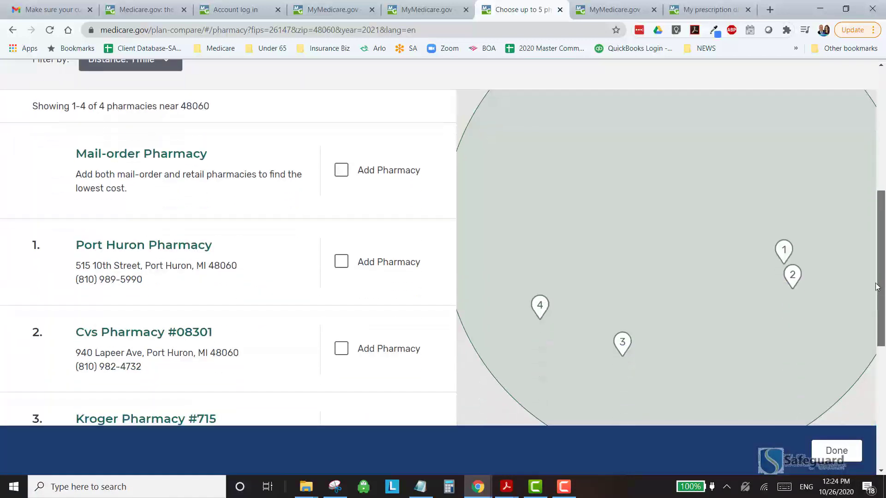
{"action": "left_click_drag", "start_coordinate": [758, 293], "coordinate": [614, 373]}
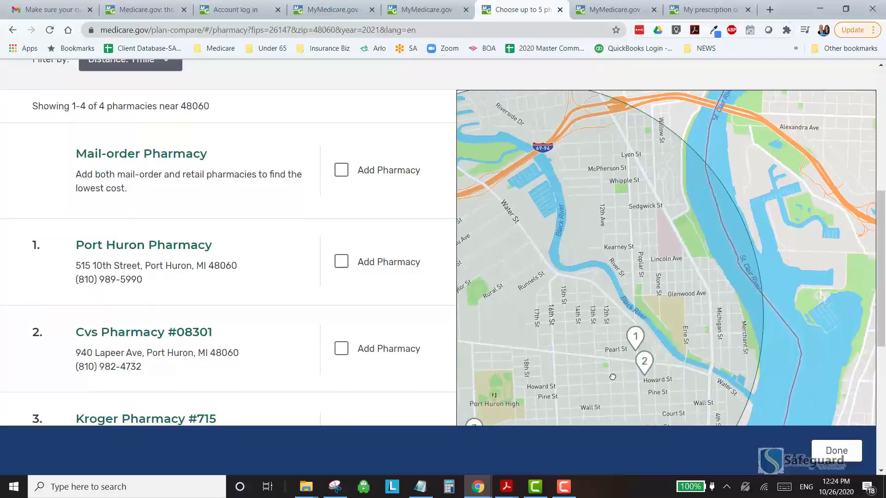
{"action": "left_click_drag", "start_coordinate": [758, 239], "coordinate": [531, 370]}
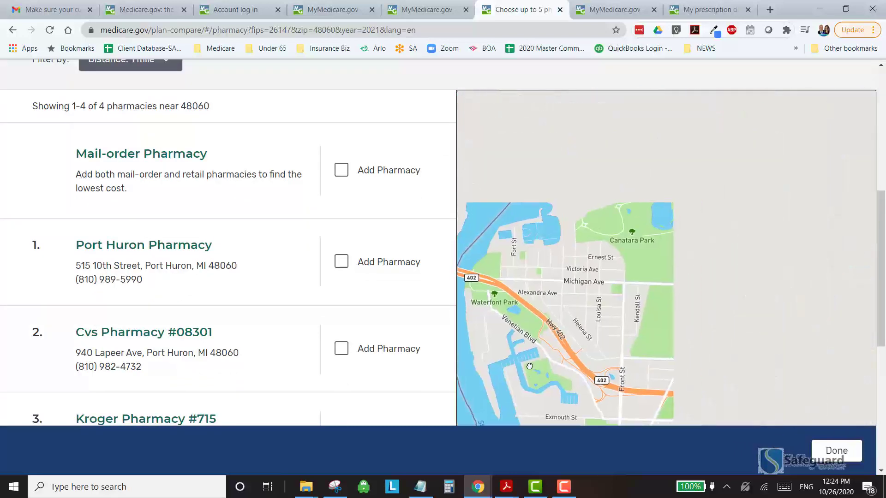
{"action": "left_click_drag", "start_coordinate": [716, 223], "coordinate": [843, 313]}
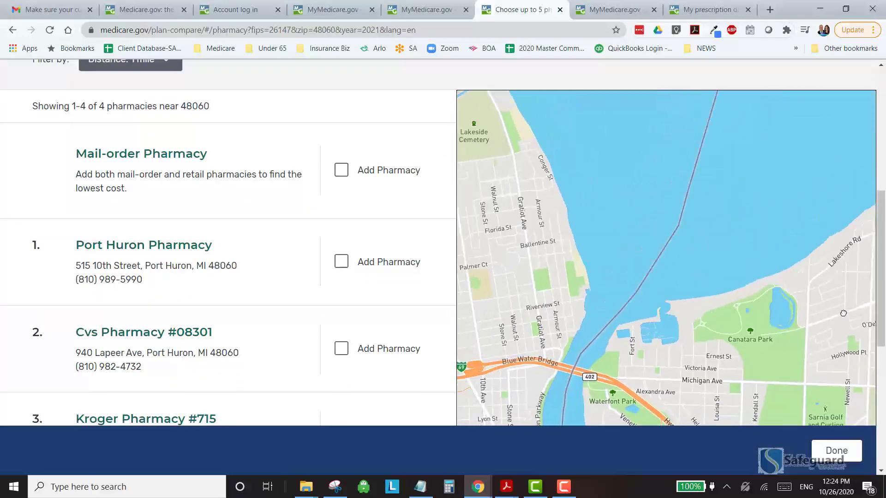
{"action": "left_click_drag", "start_coordinate": [695, 233], "coordinate": [733, 234]}
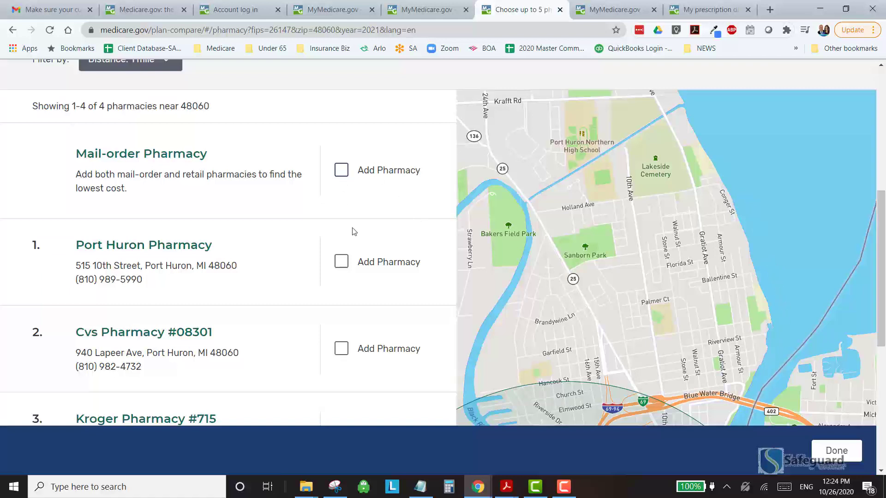
{"action": "left_click", "coordinate": [341, 349]}
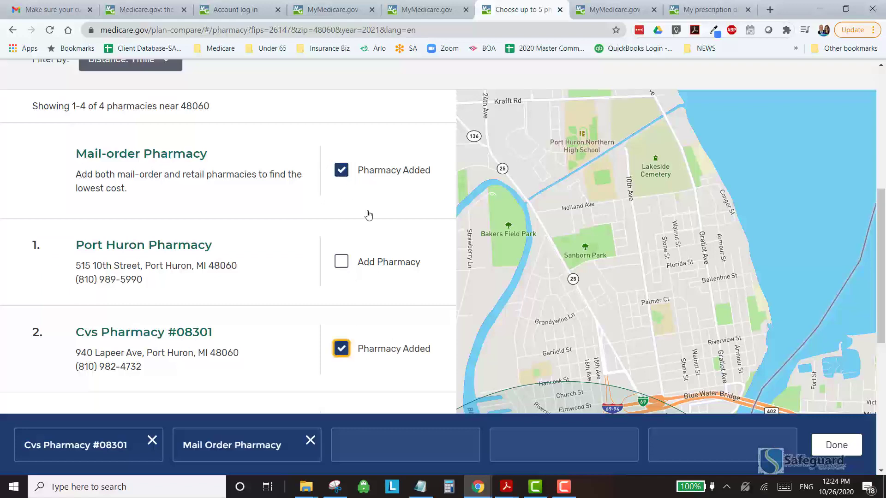
{"action": "scroll", "coordinate": [387, 245], "scroll_direction": "down", "scroll_amount": 2}
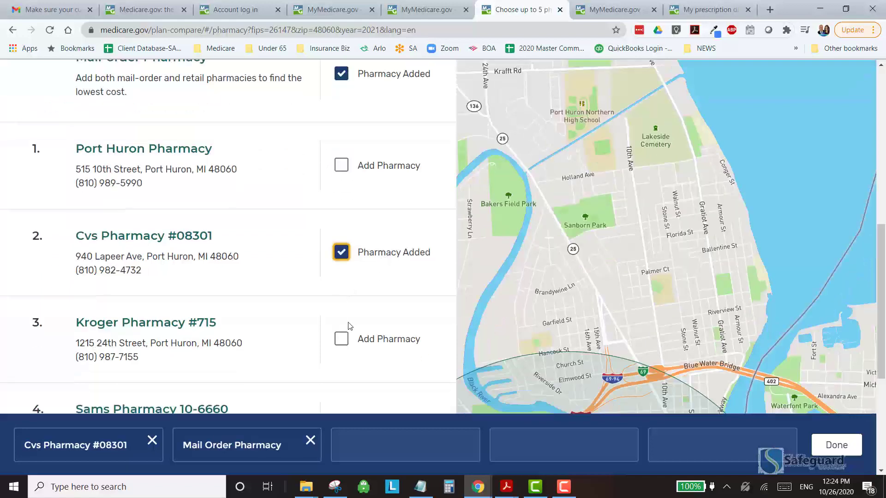
{"action": "left_click", "coordinate": [343, 341]}
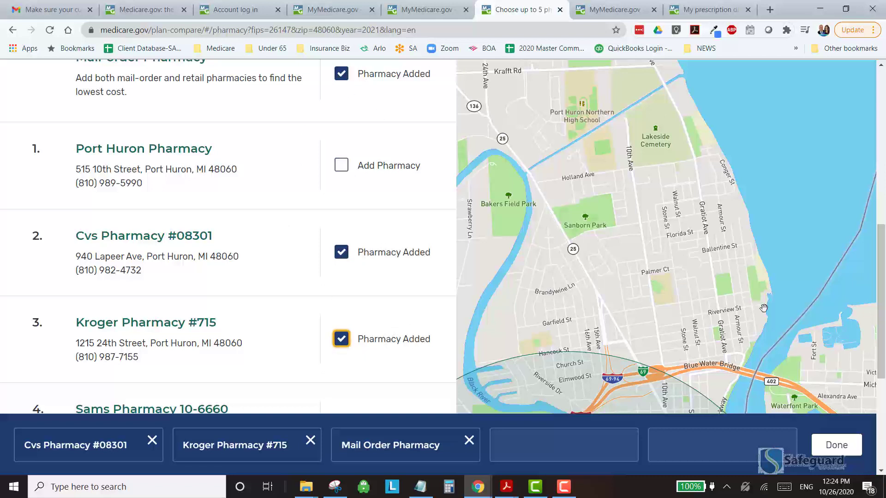
{"action": "left_click", "coordinate": [837, 446]}
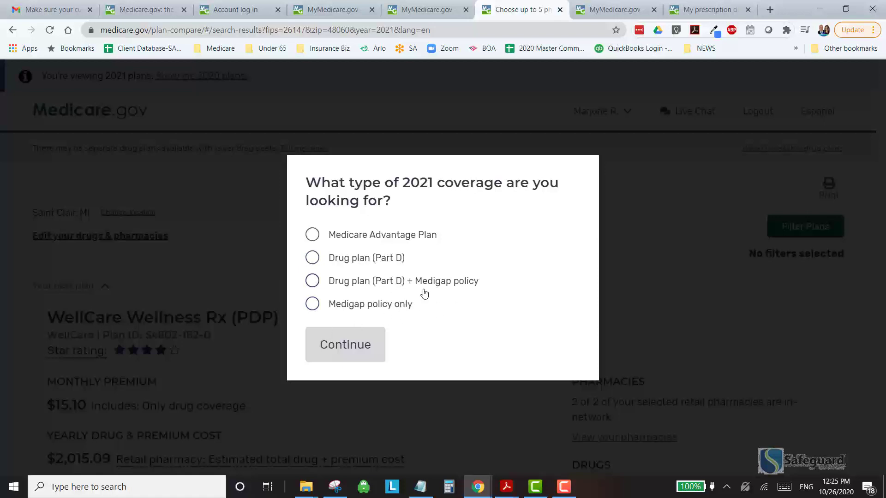
Choose Medicare Advantage Plan as the 2021 coverage type and add the next plan, WellCare Wellness Rx (PDP), to the comparison
{"action": "left_click", "coordinate": [313, 236]}
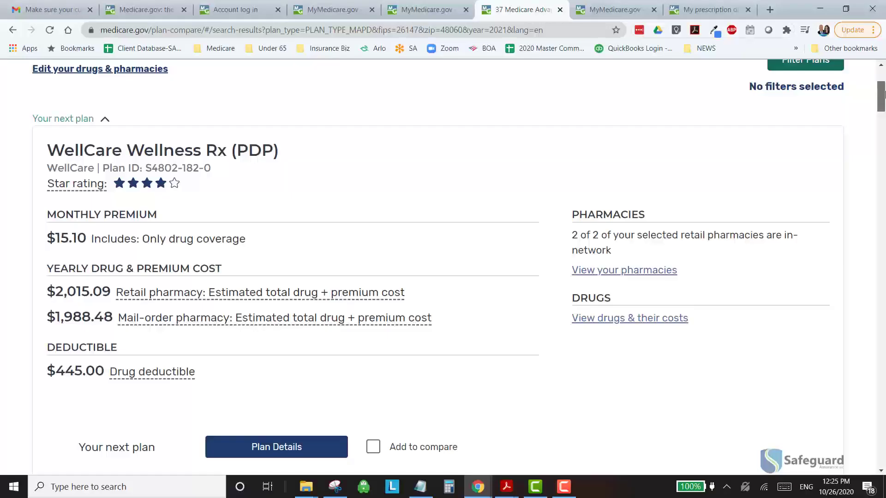
{"action": "left_click_drag", "start_coordinate": [885, 95], "coordinate": [885, 88]}
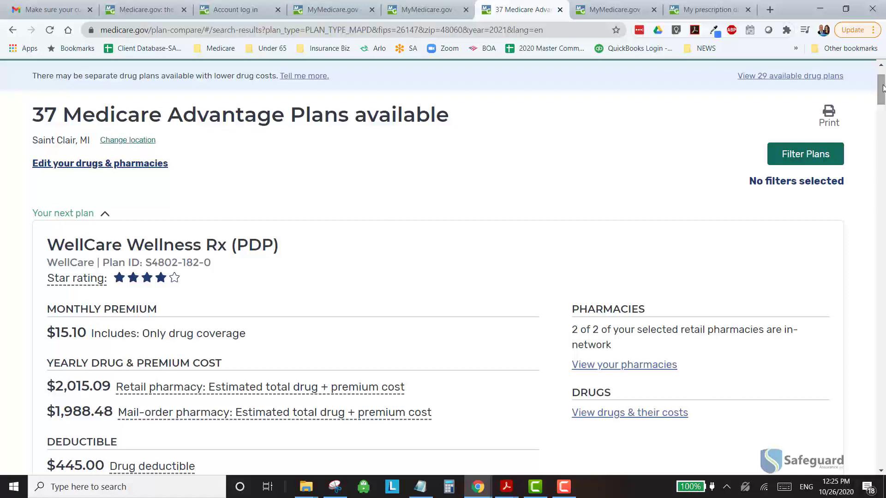
{"action": "mouse_move", "coordinate": [883, 87]}
{"action": "left_mouse_down"}
{"action": "mouse_move", "coordinate": [885, 114]}
{"action": "mouse_move", "coordinate": [884, 93]}
{"action": "left_mouse_up"}
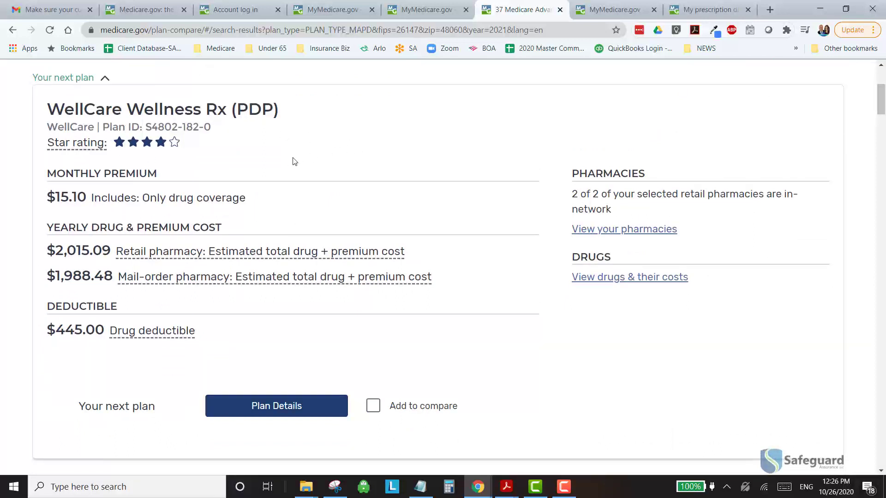
{"action": "left_click", "coordinate": [395, 408]}
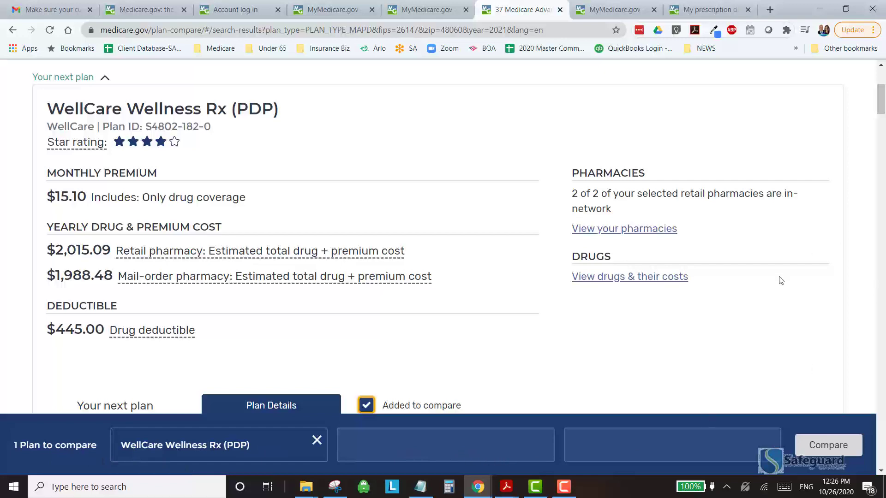
Find HAP Senior Plus (HMO) in the Medicare Advantage results and add it to the comparison
{"action": "scroll", "coordinate": [782, 280], "scroll_direction": "down", "scroll_amount": 2}
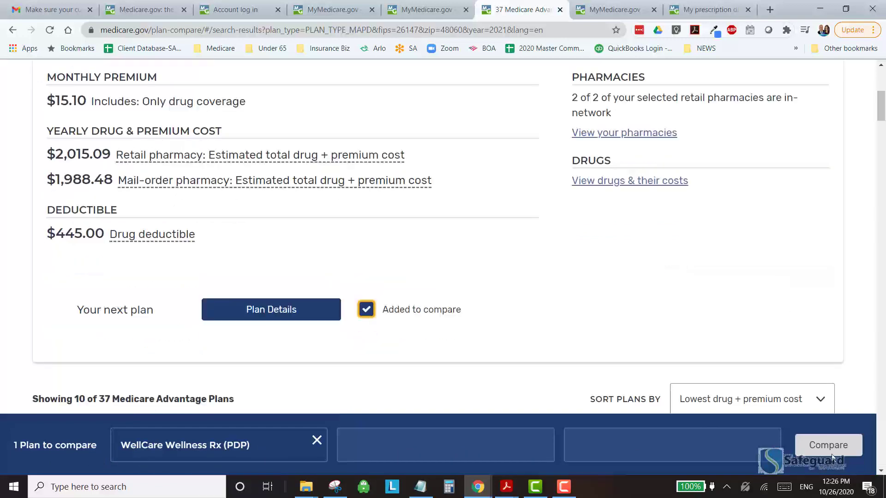
{"action": "scroll", "coordinate": [631, 297], "scroll_direction": "down", "scroll_amount": 8}
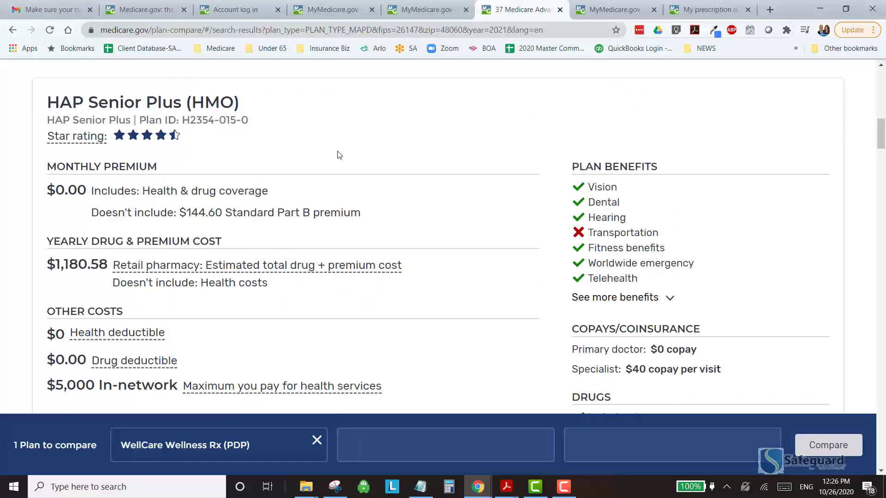
{"action": "scroll", "coordinate": [432, 213], "scroll_direction": "down", "scroll_amount": 2}
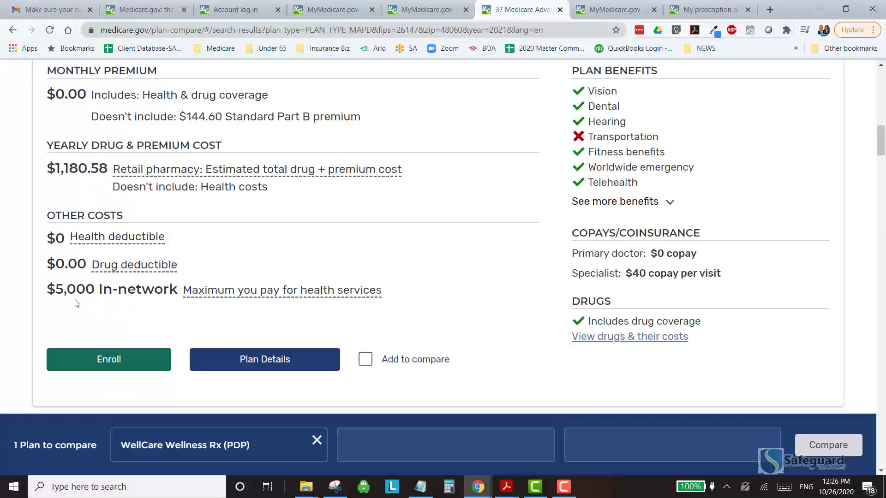
{"action": "left_click", "coordinate": [366, 361]}
Add BCN Advantage HMO ConnectedCare (HMO) as the third plan and open the side-by-side comparison of the selected plans
{"action": "scroll", "coordinate": [519, 313], "scroll_direction": "down", "scroll_amount": 4}
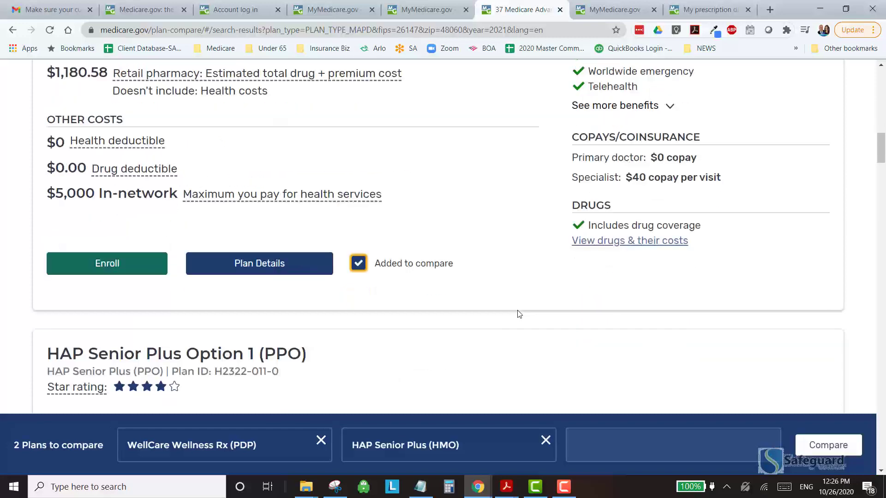
{"action": "scroll", "coordinate": [519, 315], "scroll_direction": "down", "scroll_amount": 9}
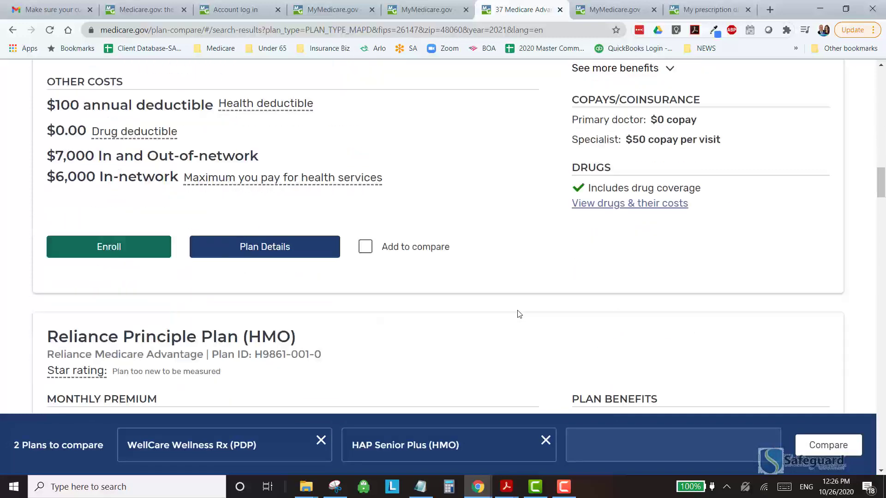
{"action": "scroll", "coordinate": [519, 314], "scroll_direction": "down", "scroll_amount": 15}
{"action": "scroll", "coordinate": [519, 314], "scroll_direction": "down", "scroll_amount": 20}
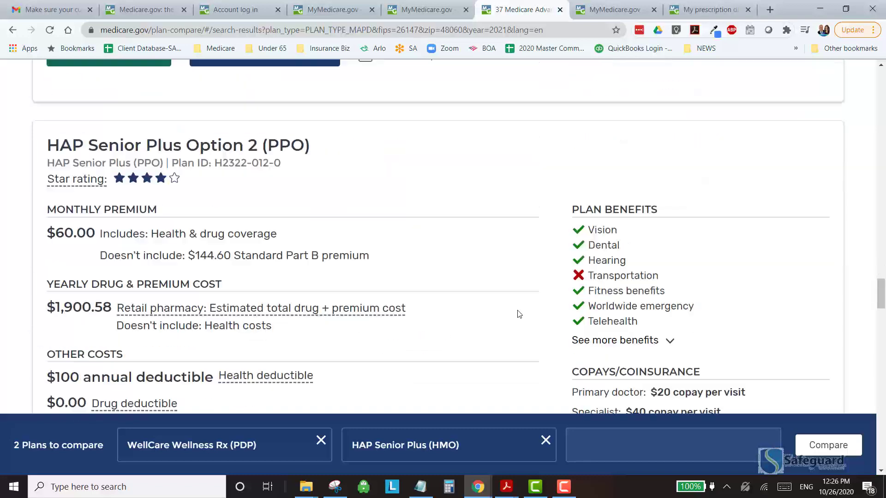
{"action": "scroll", "coordinate": [519, 314], "scroll_direction": "down", "scroll_amount": 10}
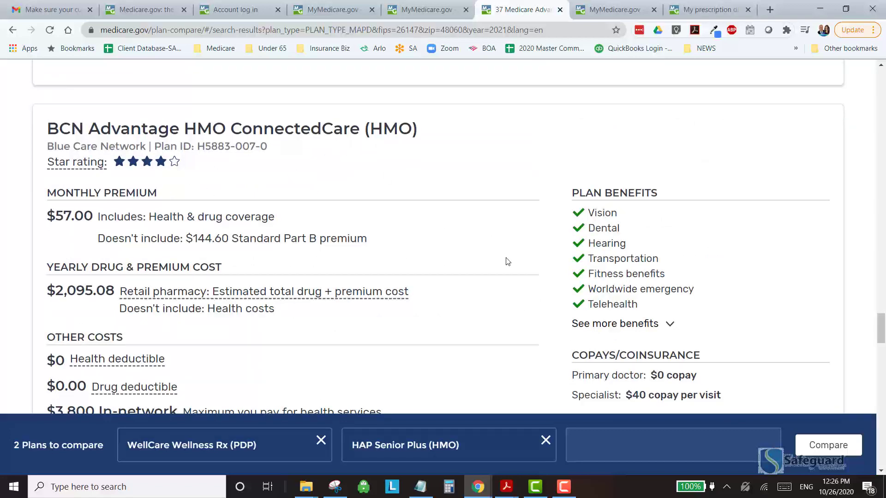
{"action": "scroll", "coordinate": [507, 262], "scroll_direction": "down", "scroll_amount": 2}
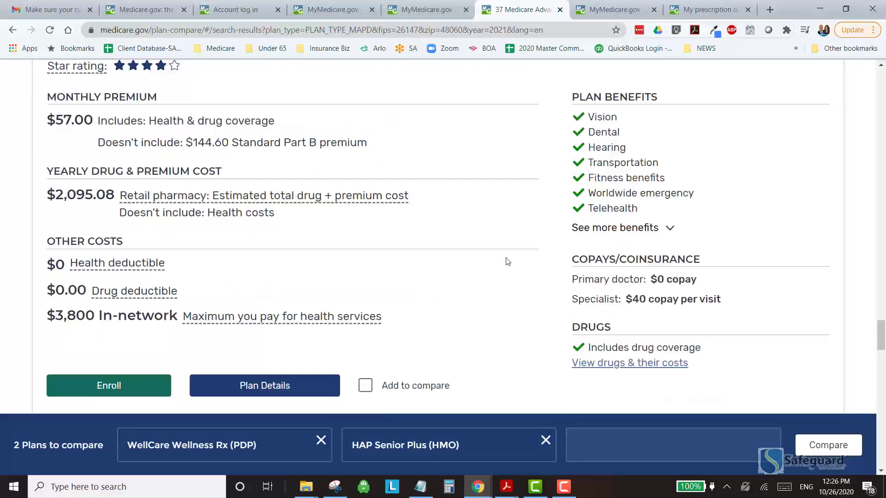
{"action": "left_click", "coordinate": [365, 387]}
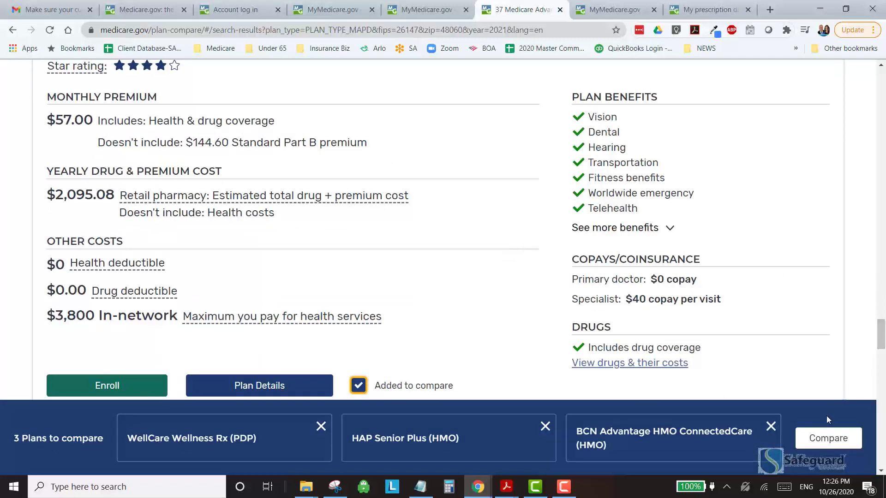
{"action": "left_click", "coordinate": [829, 440]}
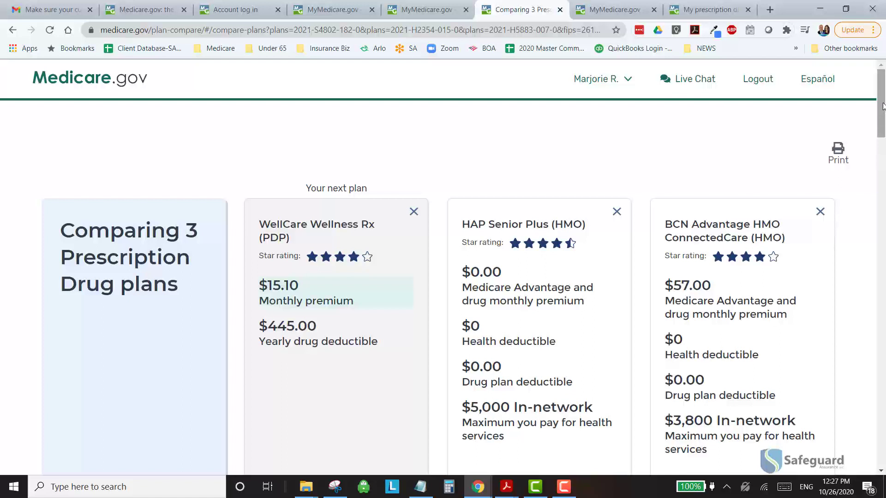
Review the three-plan comparison from premiums and deductibles down to drug coverage and the costs at each pharmacy
{"action": "left_click_drag", "start_coordinate": [883, 106], "coordinate": [884, 116]}
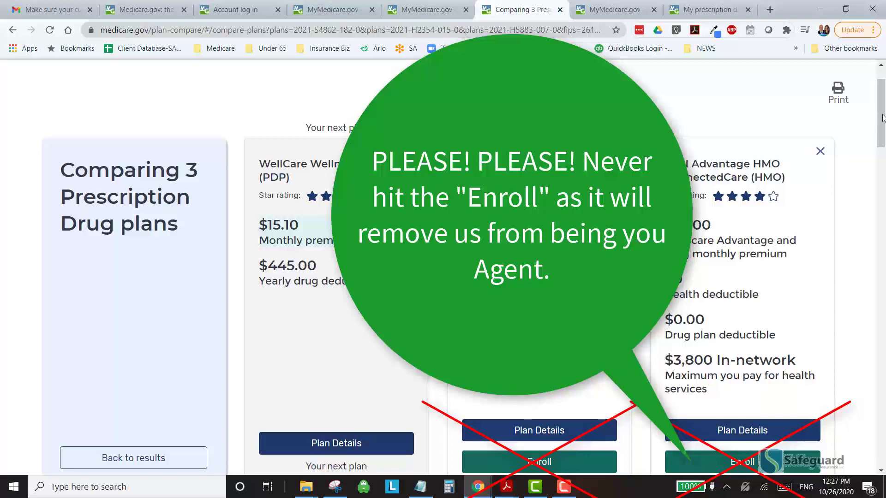
{"action": "left_click_drag", "start_coordinate": [882, 116], "coordinate": [883, 135]}
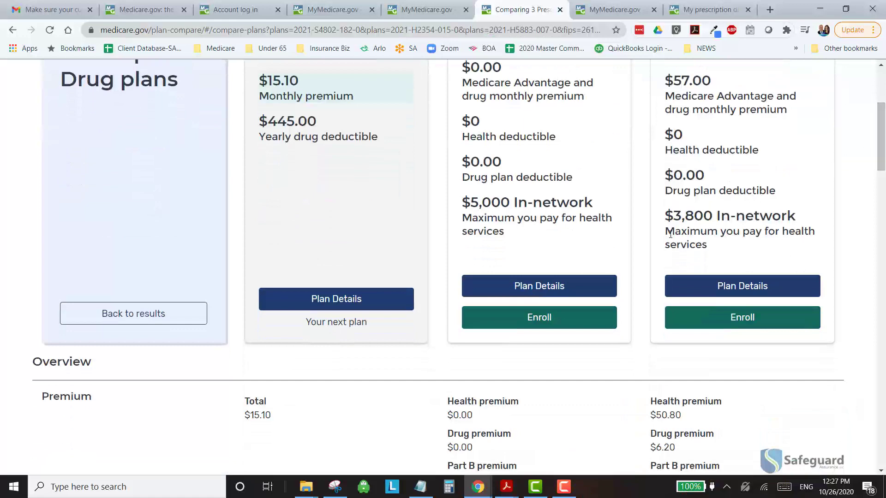
{"action": "left_click_drag", "start_coordinate": [883, 146], "coordinate": [854, 402]}
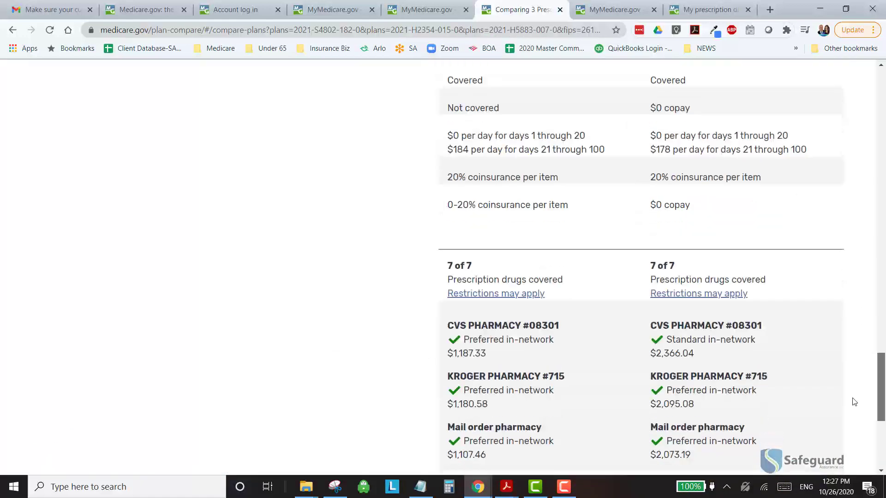
{"action": "scroll", "coordinate": [854, 406], "scroll_direction": "down", "scroll_amount": 3}
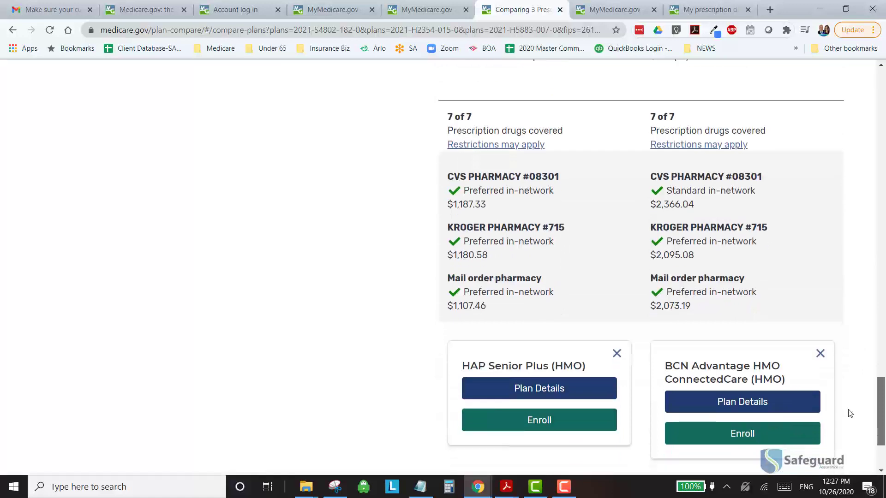
{"action": "scroll", "coordinate": [857, 417], "scroll_direction": "up", "scroll_amount": 1}
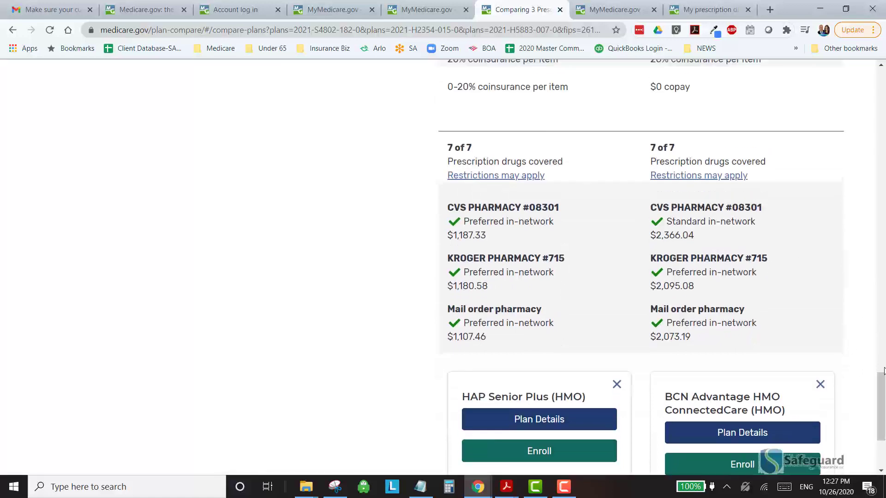
{"action": "scroll", "coordinate": [883, 383], "scroll_direction": "down", "scroll_amount": 2}
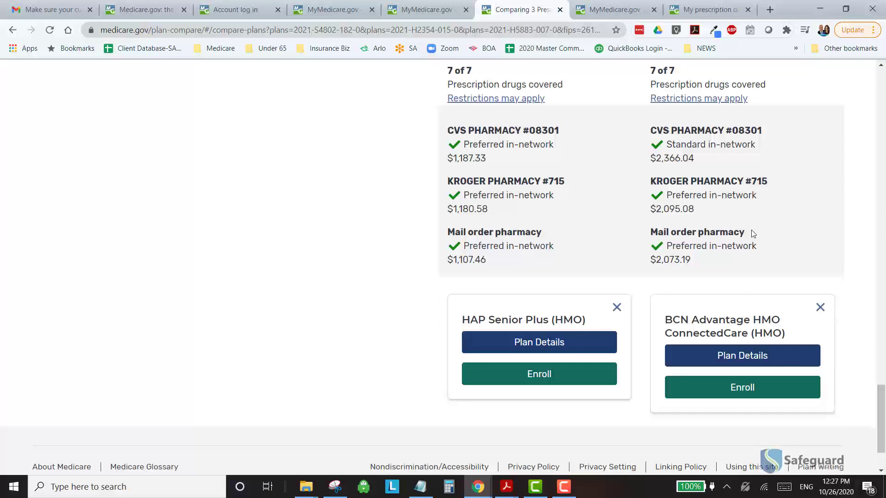
{"action": "left_click", "coordinate": [231, 52]}
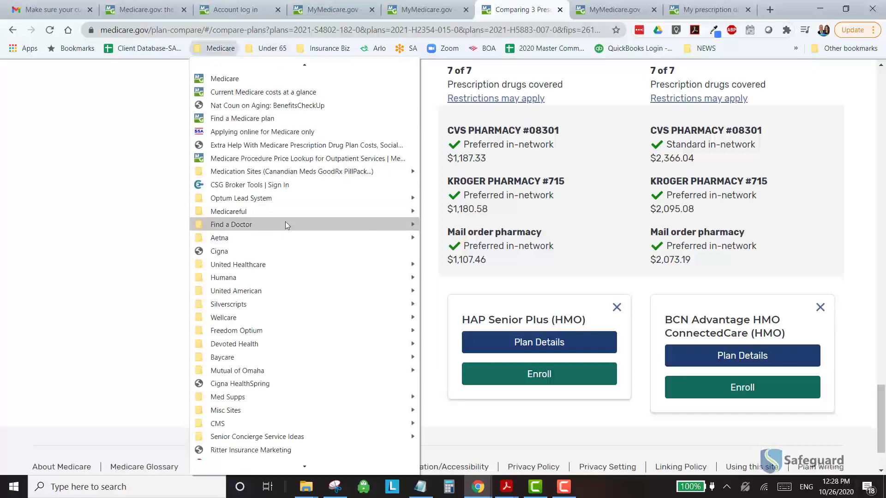
{"action": "mouse_move", "coordinate": [293, 211]}
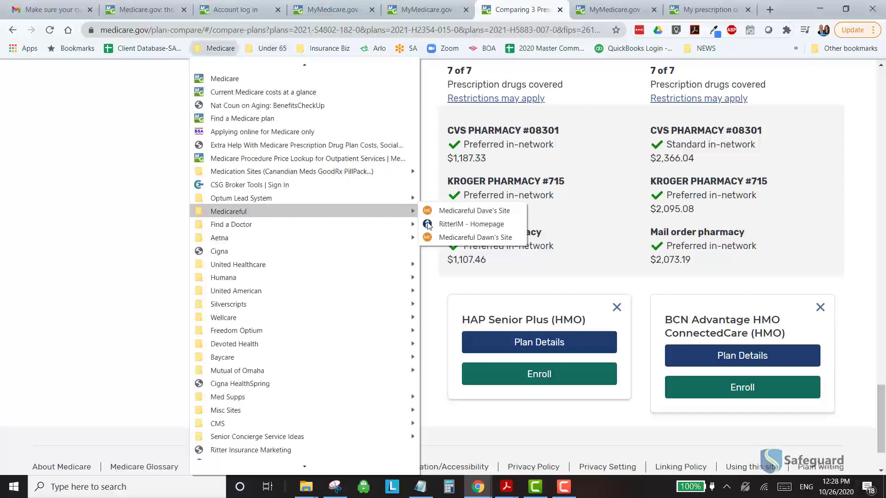
{"action": "left_click", "coordinate": [474, 212]}
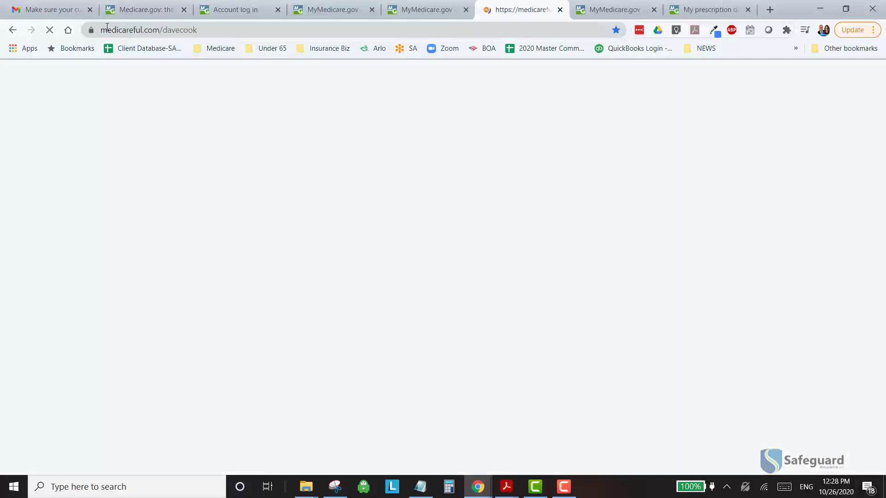
{"action": "left_click", "coordinate": [10, 34]}
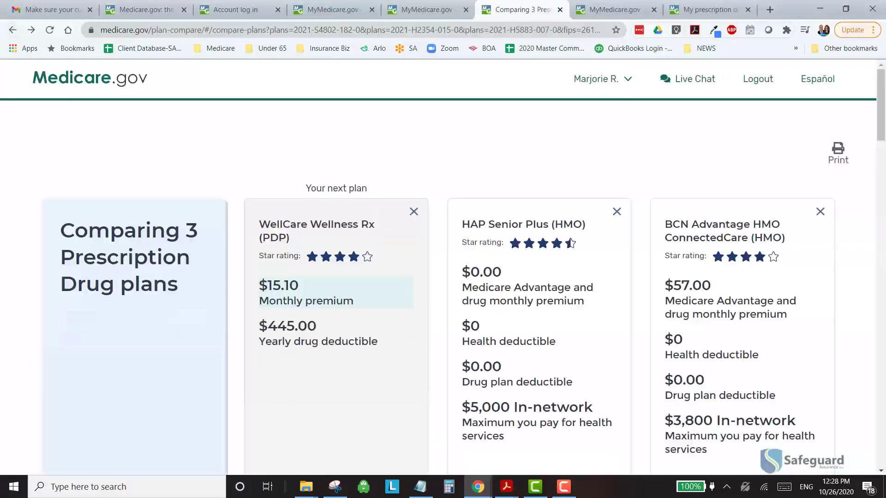
Open the first agent's Medicareful site from the saved Medicare bookmarks in a new tab
{"action": "left_click", "coordinate": [770, 10]}
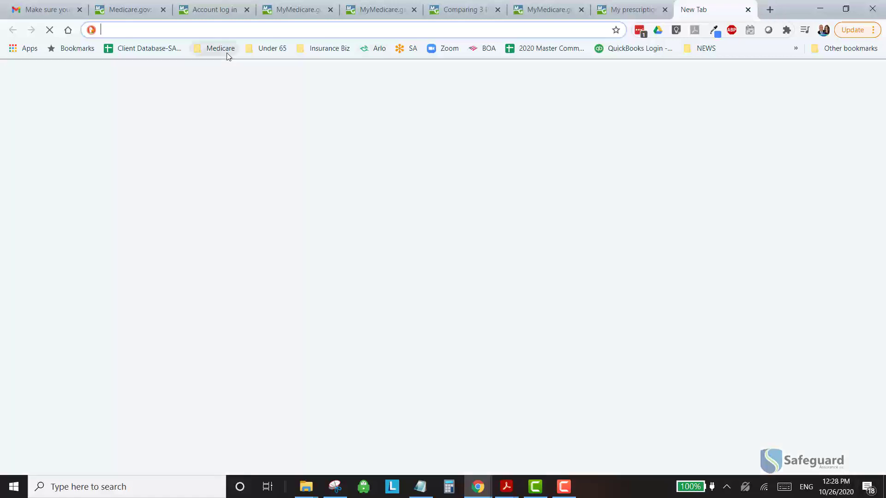
{"action": "left_click", "coordinate": [226, 53]}
{"action": "mouse_move", "coordinate": [305, 210]}
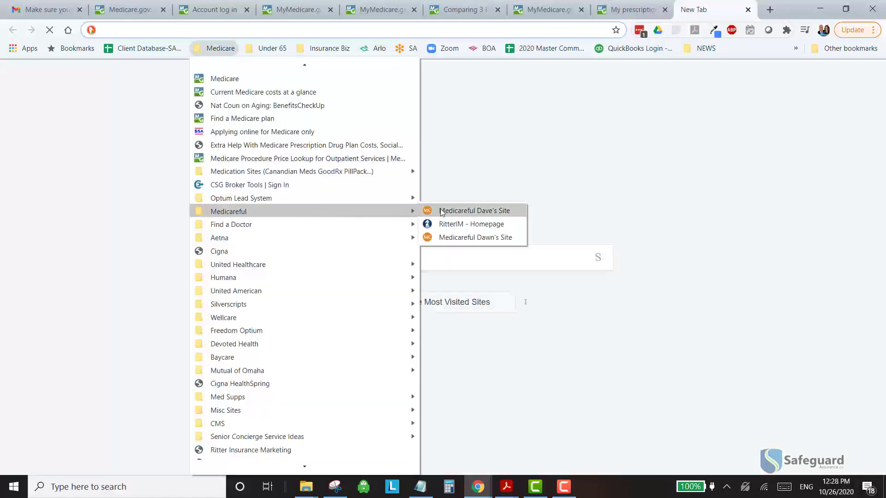
{"action": "left_click", "coordinate": [450, 213]}
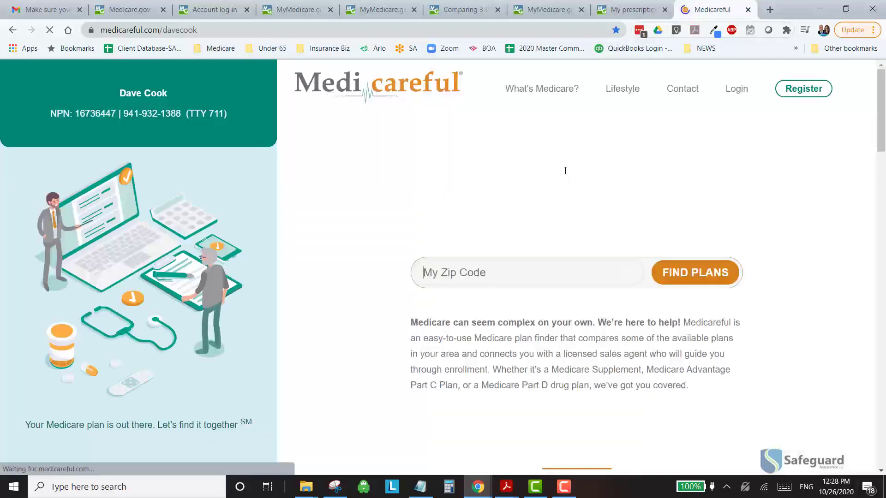
Check the Private Internet Access VPN, return to the first agent's Medicareful site and highlight its web address
{"action": "left_click", "coordinate": [770, 10]}
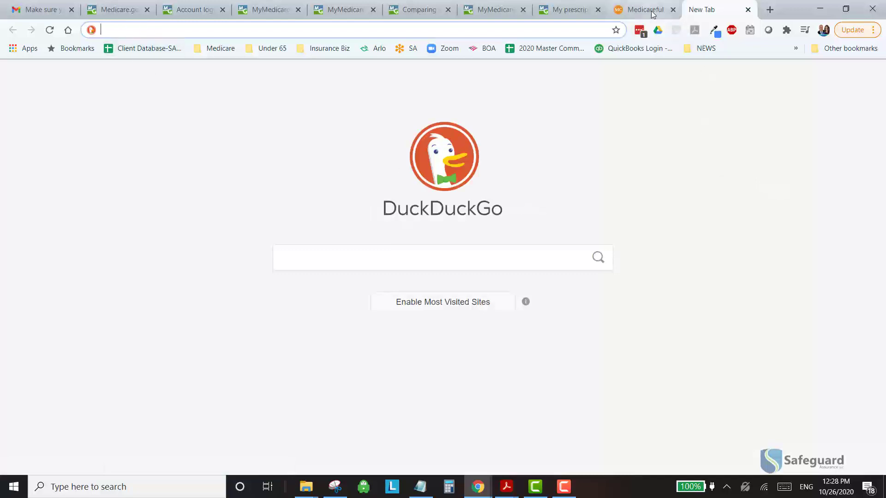
{"action": "left_click", "coordinate": [747, 491]}
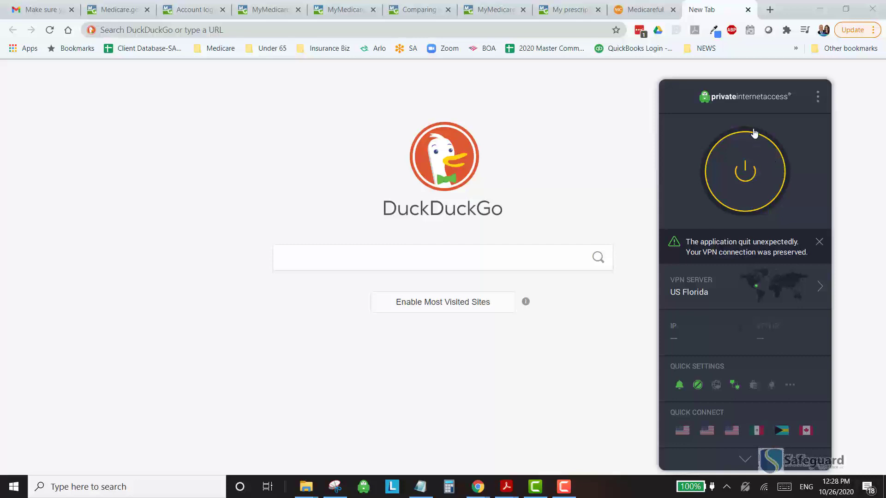
{"action": "left_click", "coordinate": [641, 13]}
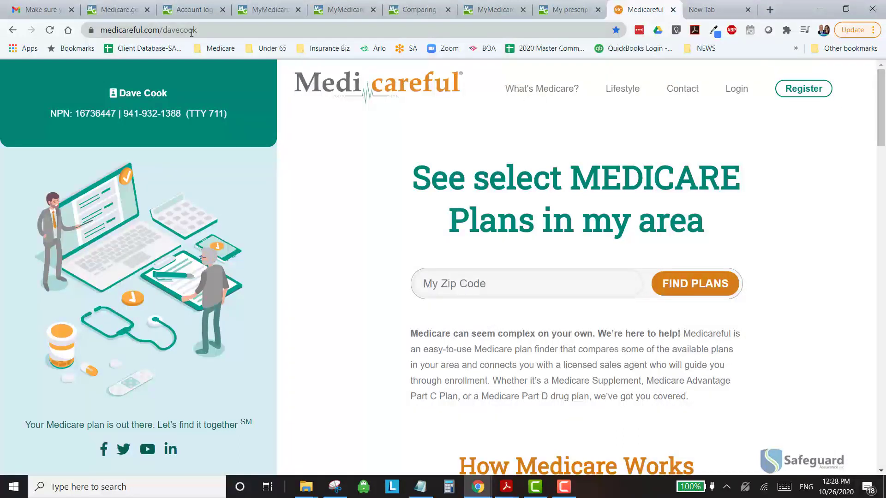
{"action": "left_click_drag", "start_coordinate": [212, 30], "coordinate": [100, 30]}
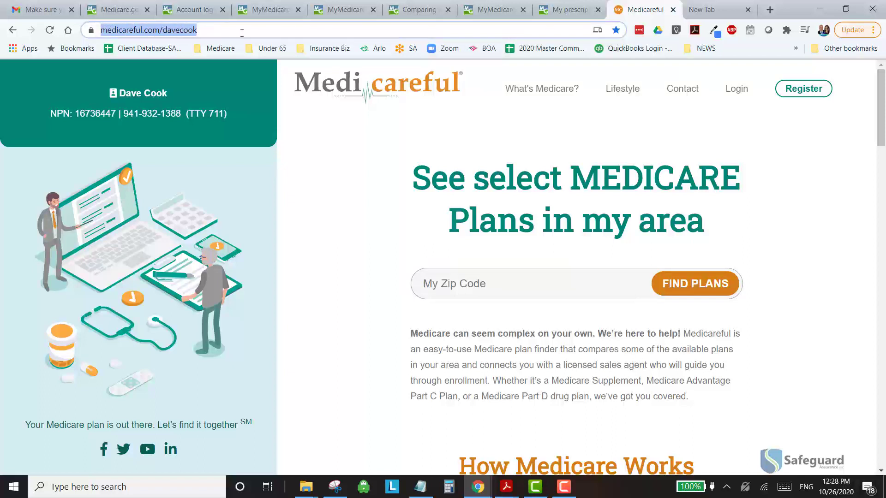
Switch to the second agent's bookmarked Medicareful site and highlight its web address
{"action": "left_click", "coordinate": [217, 48]}
{"action": "mouse_move", "coordinate": [277, 211]}
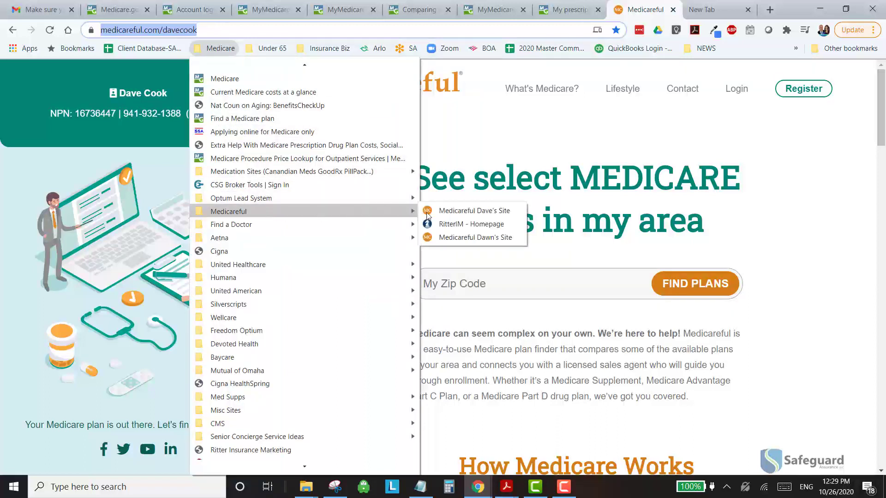
{"action": "left_click", "coordinate": [475, 237]}
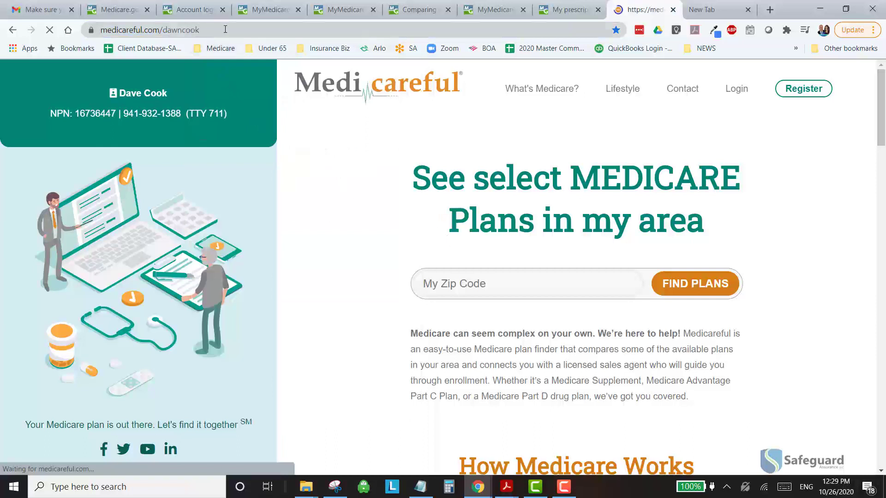
{"action": "left_click_drag", "start_coordinate": [203, 30], "coordinate": [94, 28]}
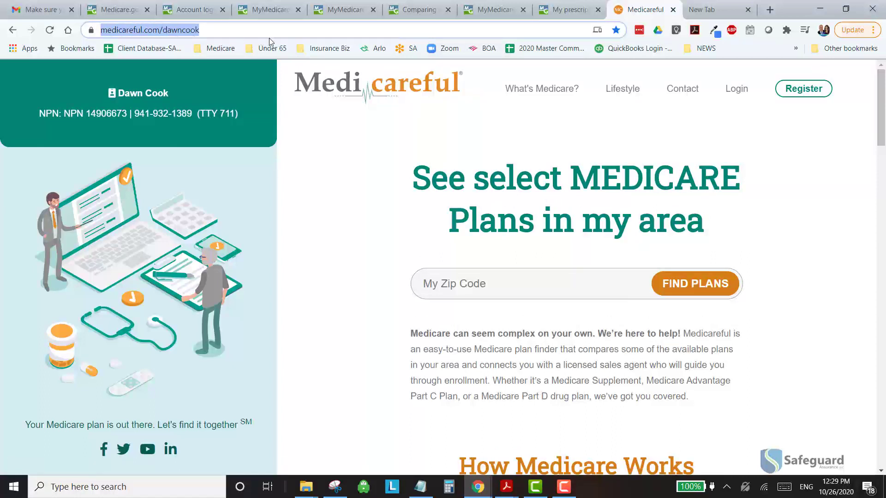
Open the agent contact form and examine its beneficiary fields, product interests and digital signature for scope of appointment
{"action": "left_click", "coordinate": [685, 91]}
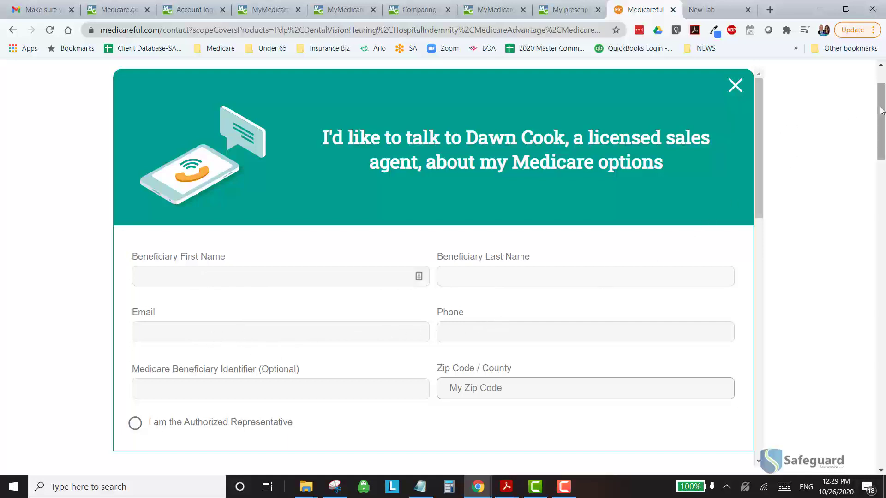
{"action": "left_click_drag", "start_coordinate": [883, 110], "coordinate": [882, 127]}
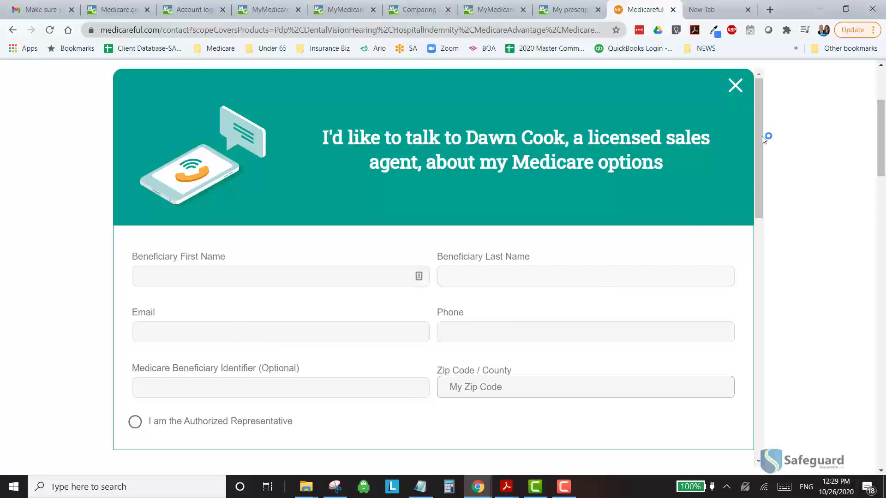
{"action": "left_click_drag", "start_coordinate": [758, 144], "coordinate": [755, 187]}
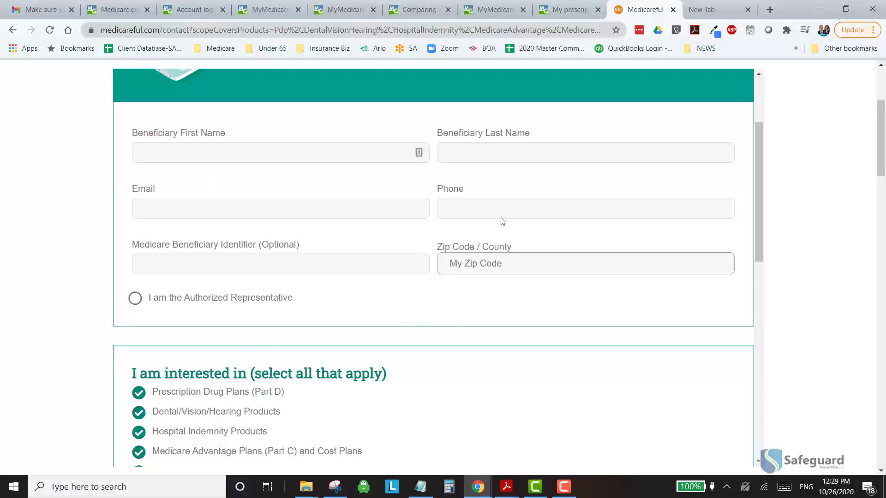
{"action": "left_click_drag", "start_coordinate": [762, 146], "coordinate": [762, 218]}
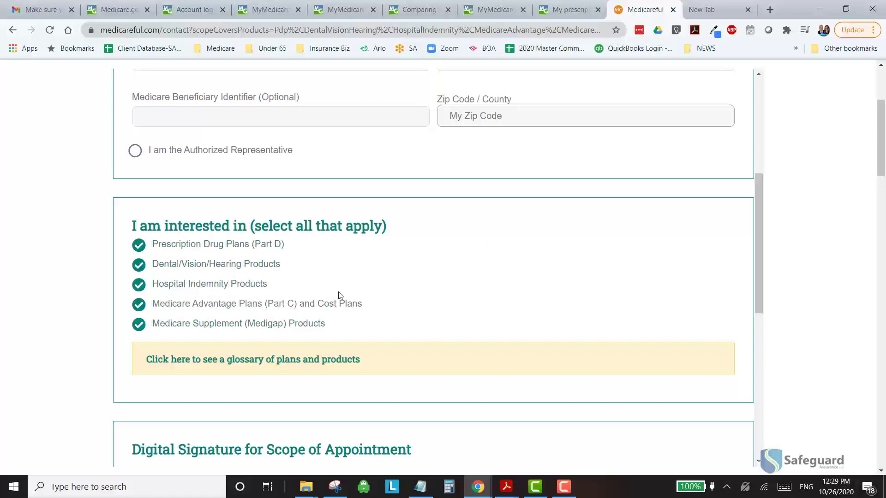
{"action": "mouse_move", "coordinate": [761, 205]}
{"action": "left_mouse_down"}
{"action": "mouse_move", "coordinate": [760, 262]}
{"action": "mouse_move", "coordinate": [712, 242]}
{"action": "left_mouse_up"}
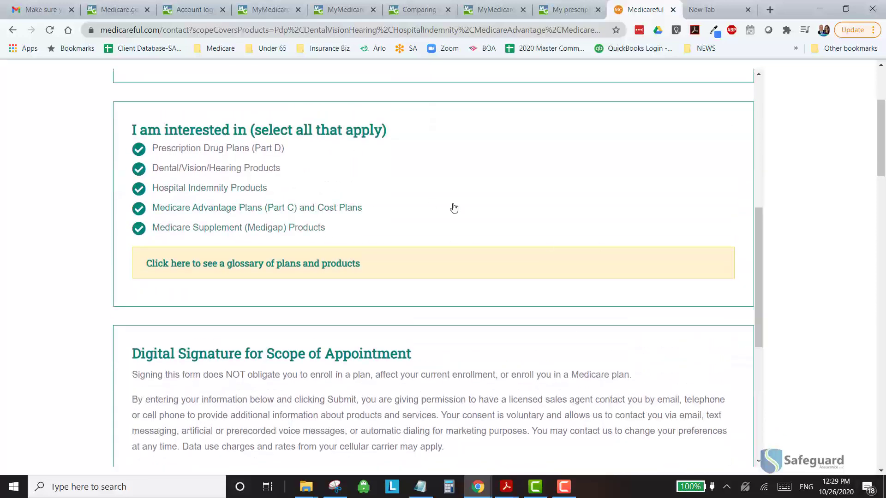
{"action": "left_click_drag", "start_coordinate": [757, 225], "coordinate": [757, 316]}
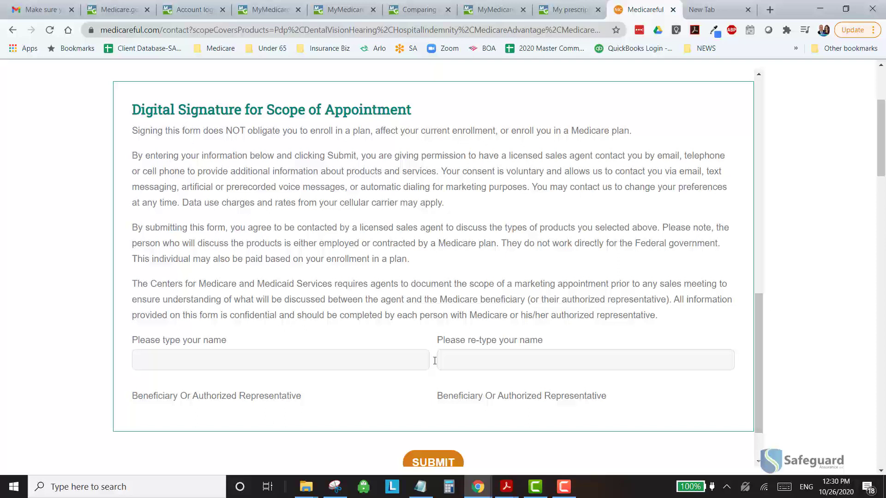
{"action": "left_click_drag", "start_coordinate": [757, 315], "coordinate": [759, 331]}
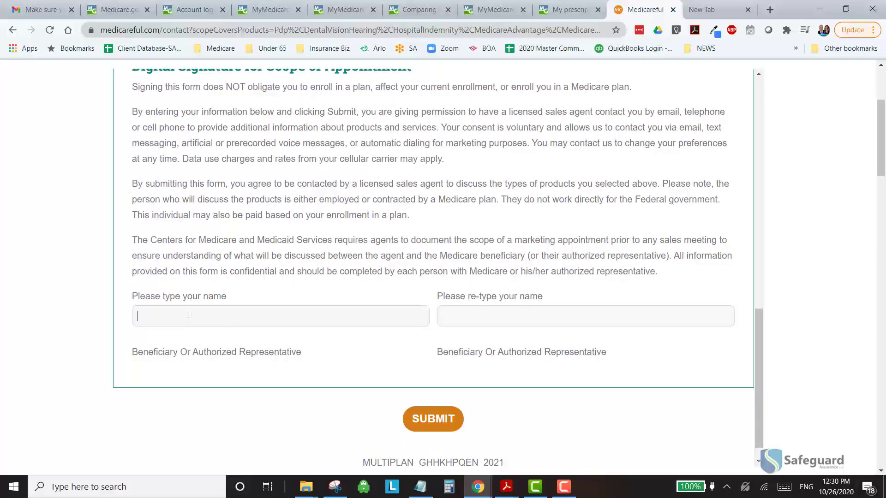
{"action": "left_click", "coordinate": [189, 387]}
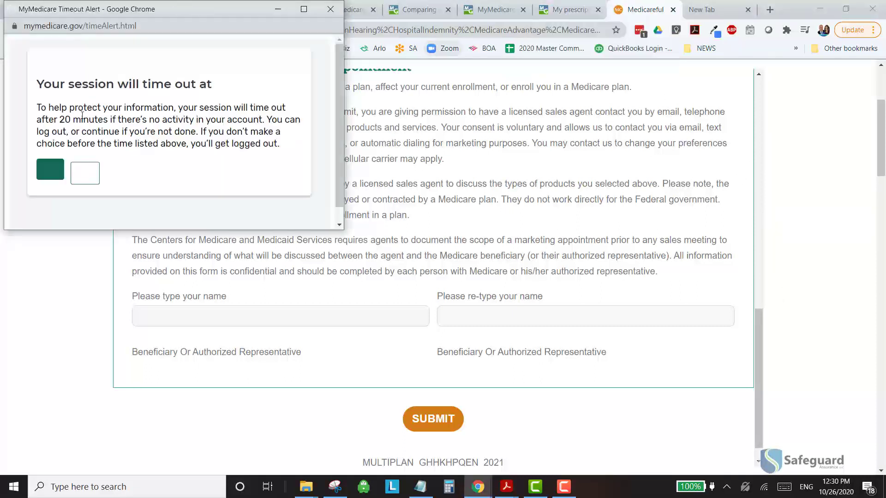
Continue the MyMedicare session from the timeout alert and return to the three-plan comparison on Medicare.gov
{"action": "left_click", "coordinate": [72, 174]}
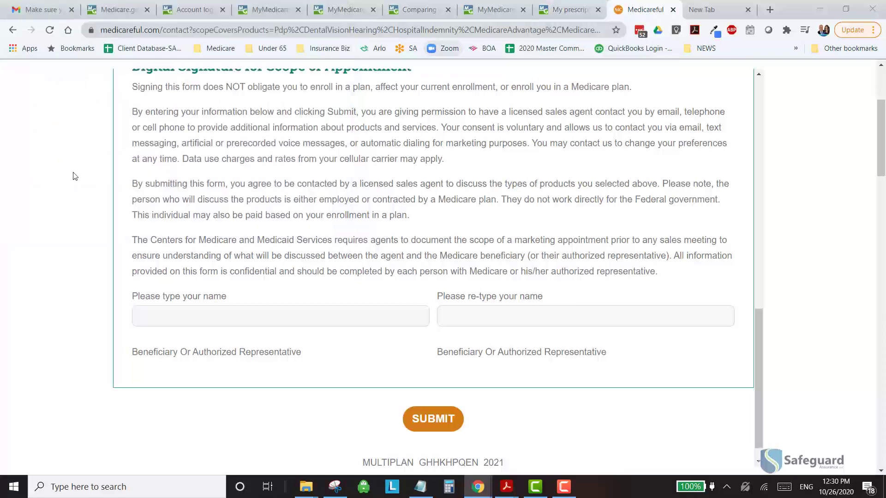
{"action": "left_click", "coordinate": [572, 11]}
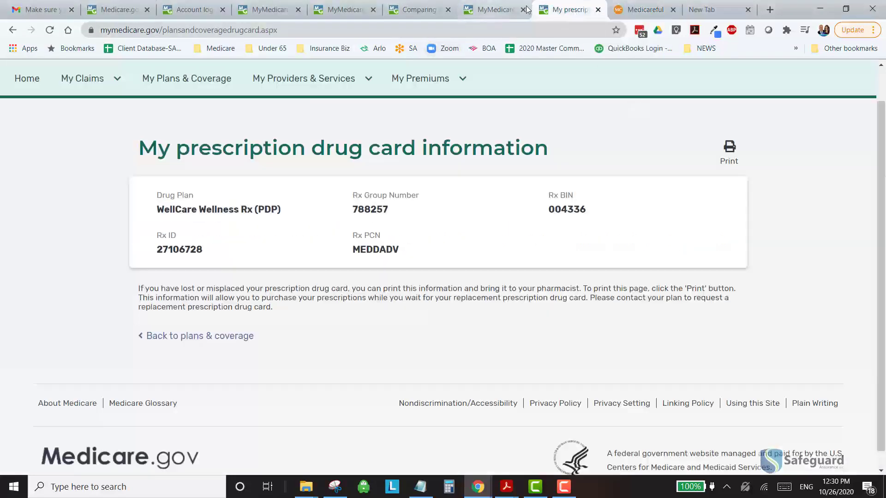
{"action": "left_click", "coordinate": [493, 10]}
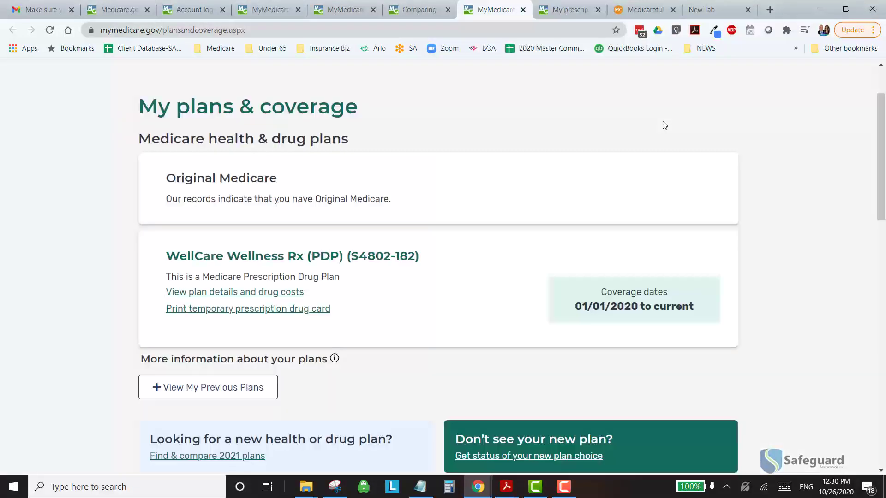
{"action": "left_click", "coordinate": [414, 14]}
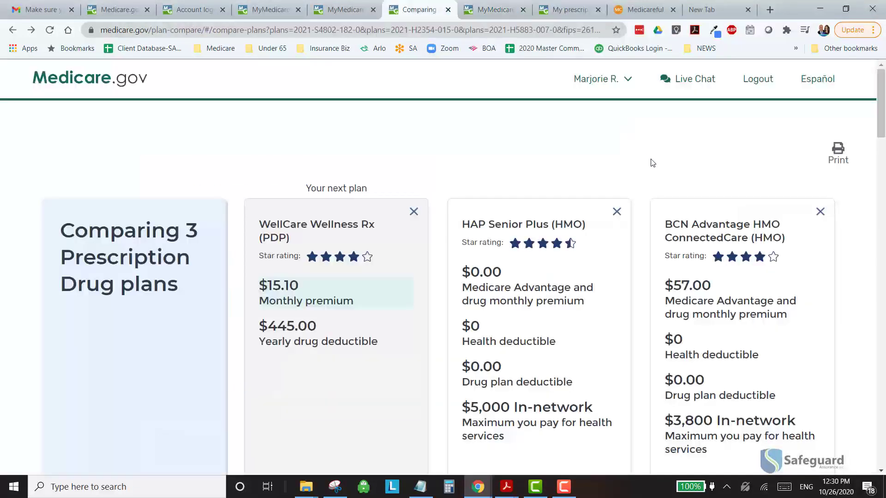
Examine the additional benefits, drug coverage and estimated drug plus premium costs at each pharmacy across the three plans
{"action": "scroll", "coordinate": [882, 140], "scroll_direction": "down", "scroll_amount": 1}
{"action": "left_click_drag", "start_coordinate": [882, 140], "coordinate": [883, 420]}
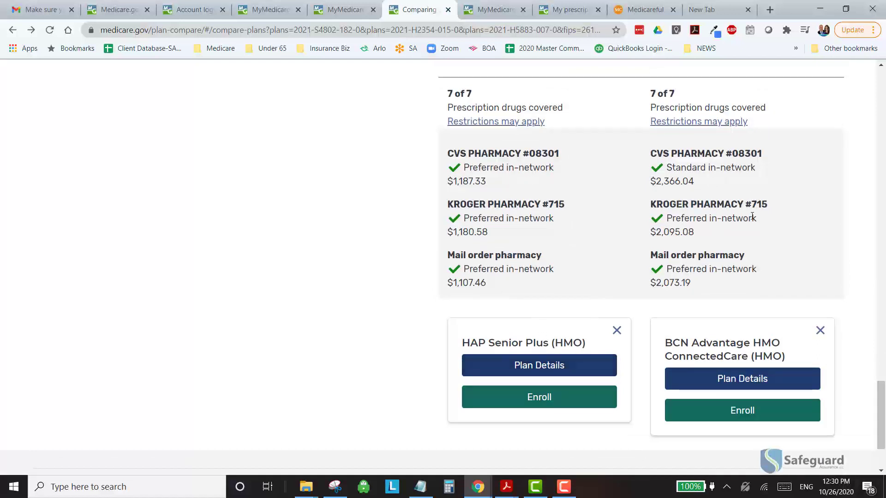
{"action": "scroll", "coordinate": [879, 388], "scroll_direction": "up", "scroll_amount": 1}
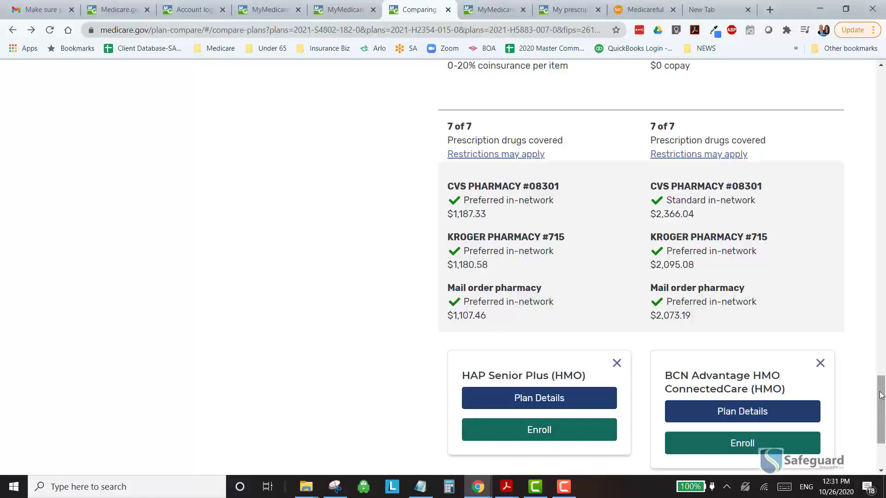
{"action": "scroll", "coordinate": [881, 395], "scroll_direction": "up", "scroll_amount": 3}
{"action": "left_click_drag", "start_coordinate": [884, 393], "coordinate": [883, 351]}
{"action": "scroll", "coordinate": [883, 352], "scroll_direction": "down", "scroll_amount": 5}
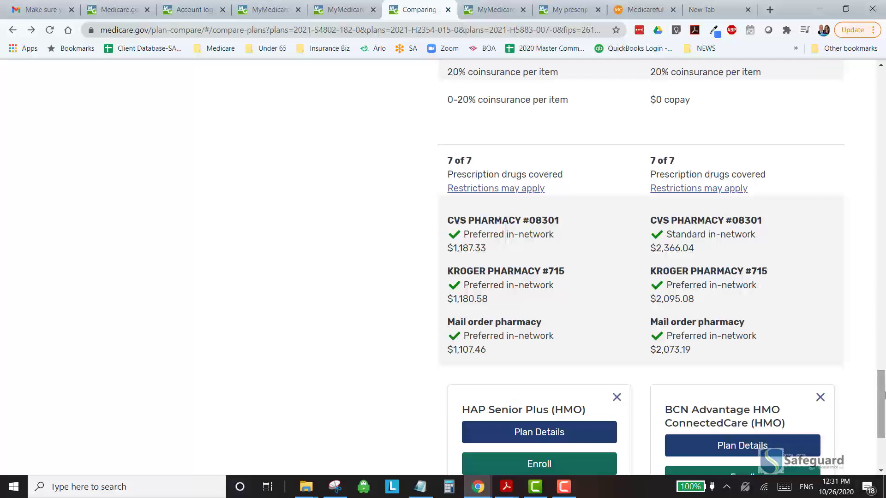
{"action": "mouse_move", "coordinate": [883, 397]}
{"action": "left_mouse_down"}
{"action": "mouse_move", "coordinate": [884, 197]}
{"action": "mouse_move", "coordinate": [883, 406]}
{"action": "left_mouse_up"}
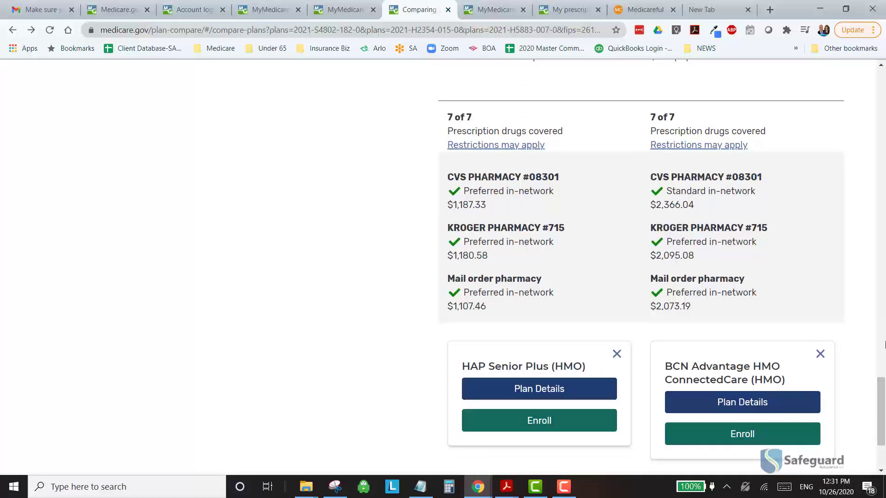
{"action": "left_click_drag", "start_coordinate": [881, 392], "coordinate": [881, 357]}
{"action": "scroll", "coordinate": [314, 383], "scroll_direction": "up", "scroll_amount": 20}
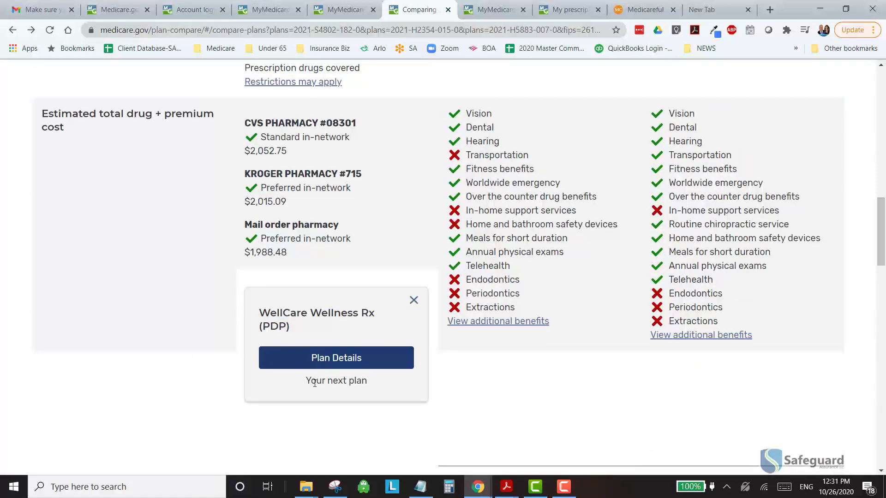
Review the CVS Pharmacy drug costs by coverage phase in the WellCare Wellness Rx (PDP) plan details, keeping the session active
{"action": "left_click", "coordinate": [323, 358]}
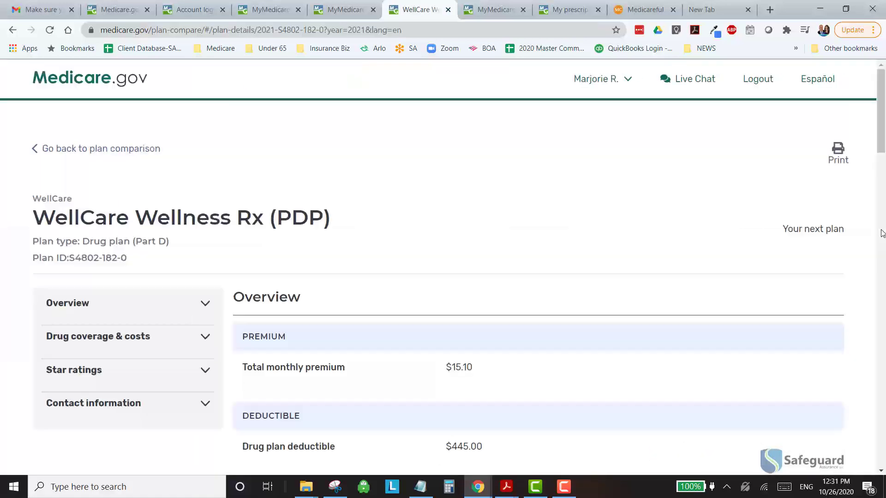
{"action": "left_click_drag", "start_coordinate": [882, 91], "coordinate": [884, 189]}
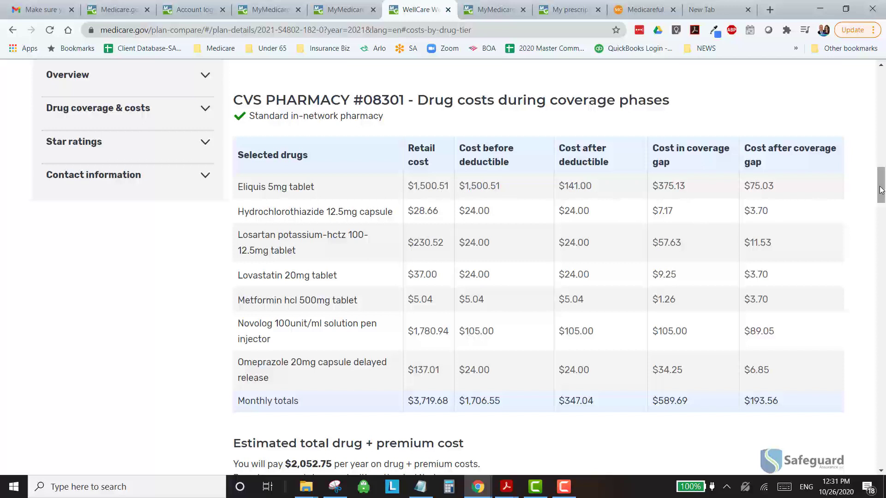
{"action": "left_click_drag", "start_coordinate": [882, 190], "coordinate": [882, 193]}
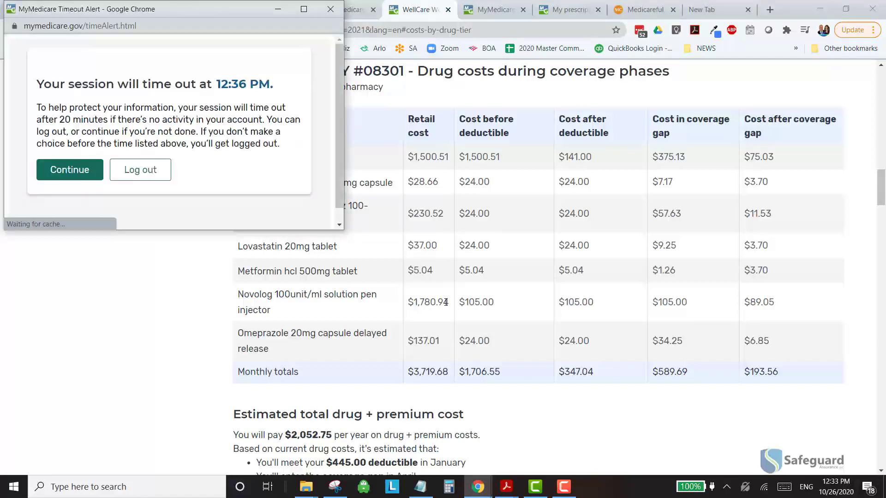
{"action": "left_click", "coordinate": [96, 175]}
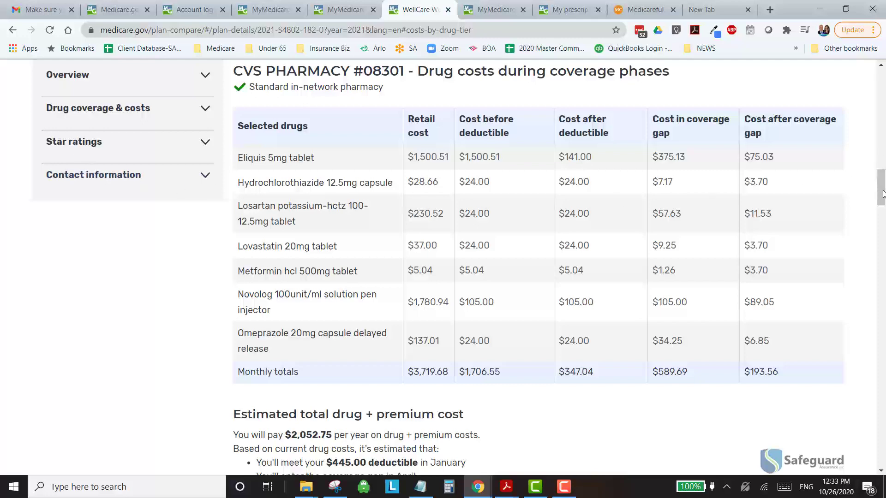
Go back to the plan comparison and reopen the WellCare Wellness Rx (PDP) plan details
{"action": "left_click_drag", "start_coordinate": [881, 219], "coordinate": [883, 88]}
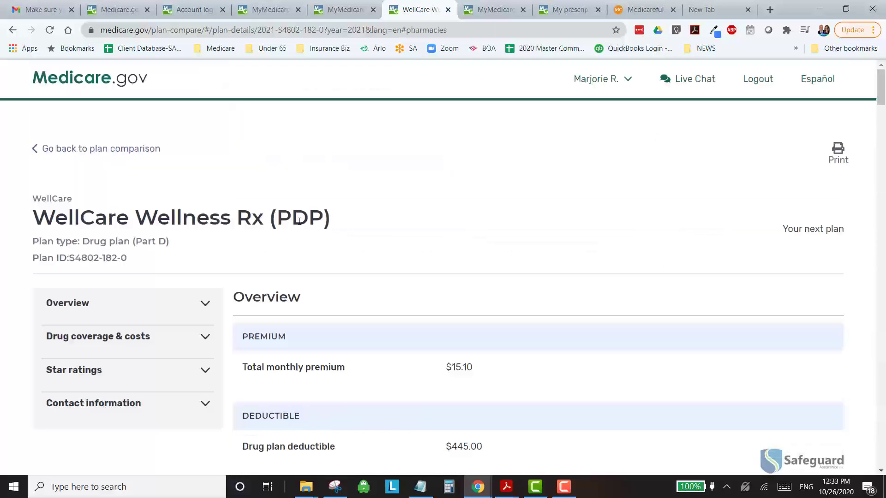
{"action": "left_click", "coordinate": [95, 148]}
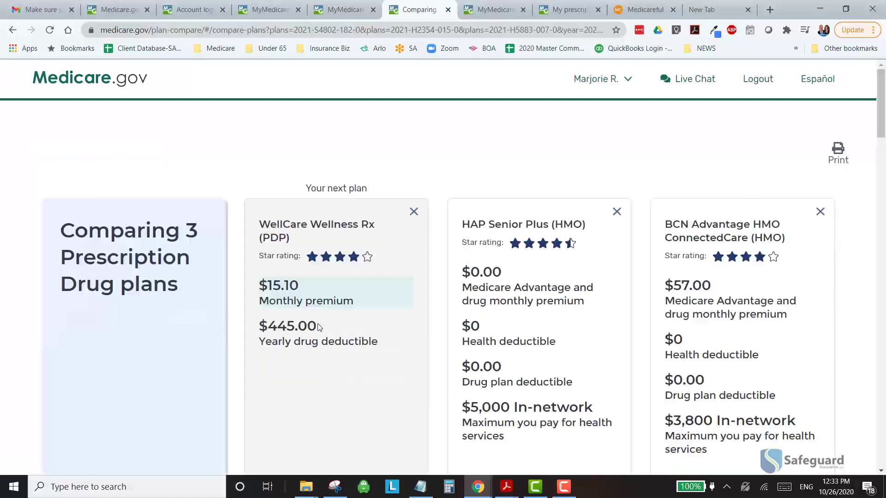
{"action": "scroll", "coordinate": [335, 322], "scroll_direction": "down", "scroll_amount": 2}
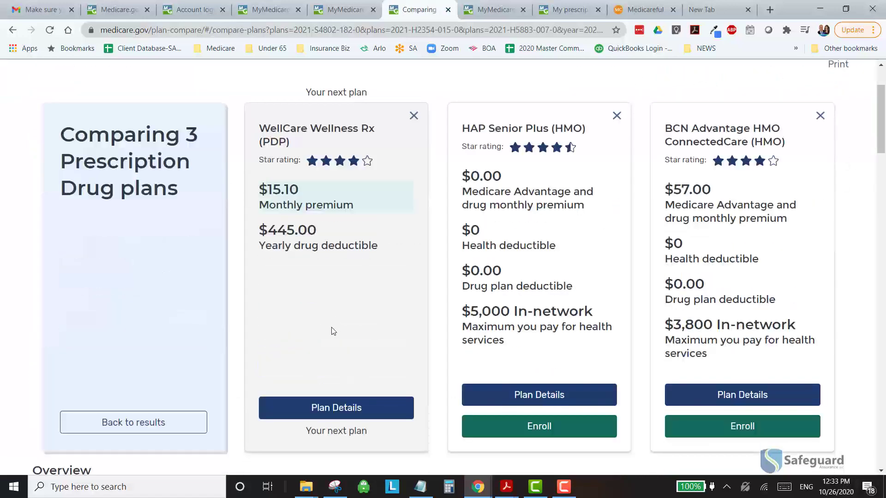
{"action": "left_click", "coordinate": [338, 412]}
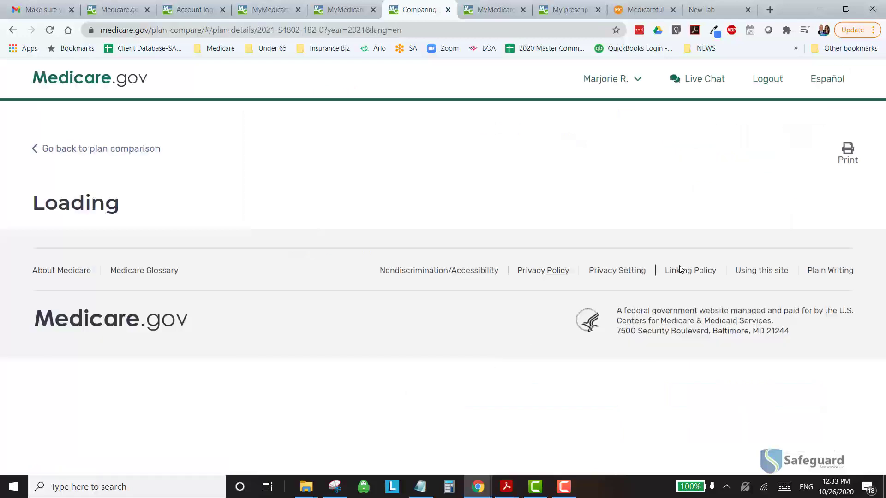
Open the drug list for editing from the plan details and remove the Eliquis 5mg tablet and the Novolog 100unit/ml solution pen injector
{"action": "left_click_drag", "start_coordinate": [882, 103], "coordinate": [884, 405]}
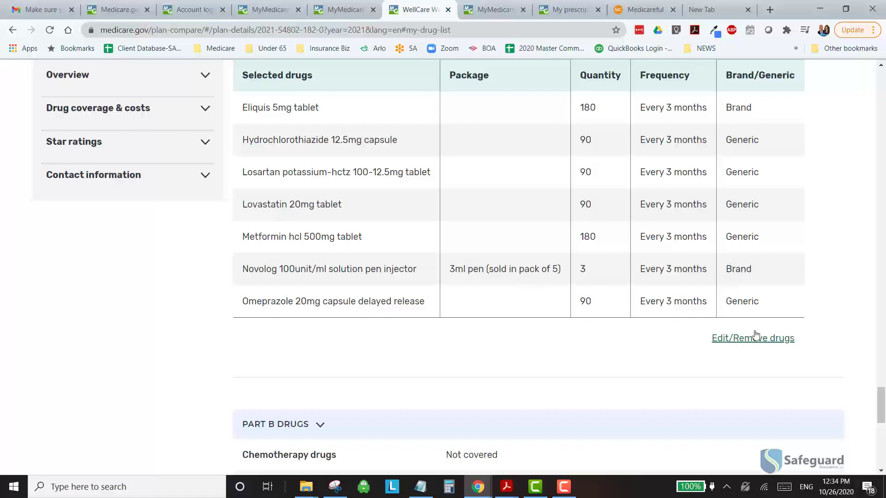
{"action": "left_click", "coordinate": [762, 343]}
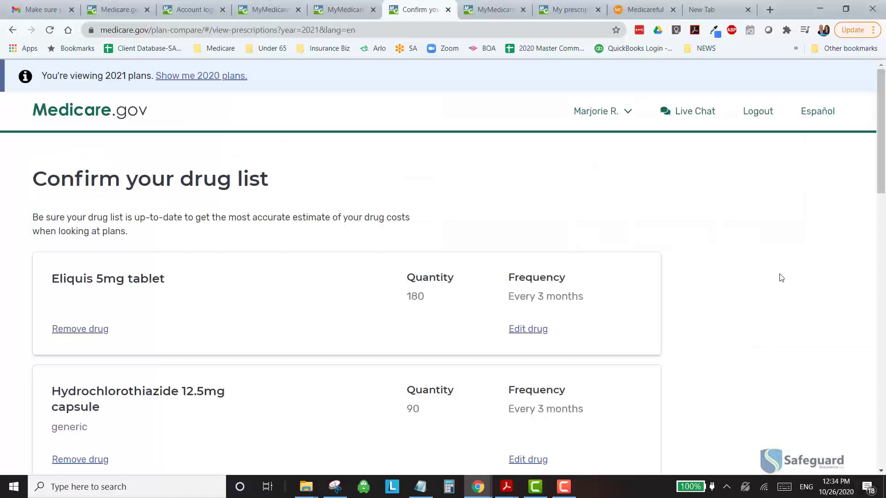
{"action": "left_click", "coordinate": [80, 330]}
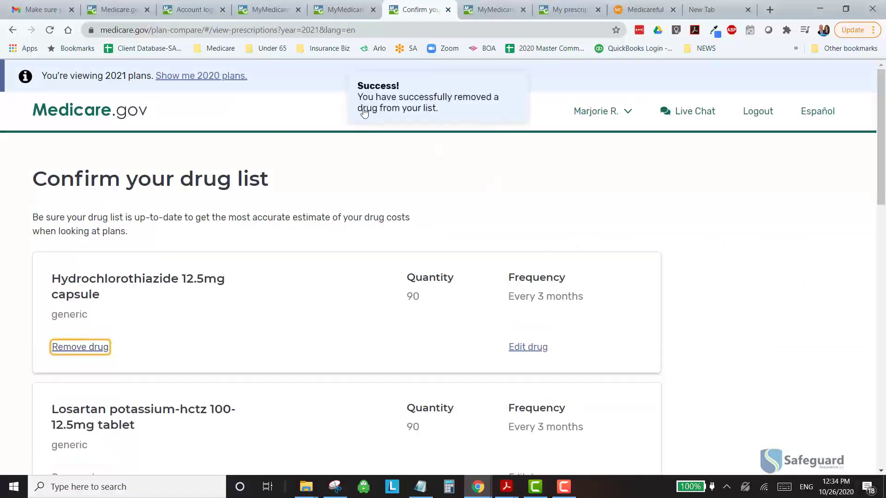
{"action": "scroll", "coordinate": [746, 217], "scroll_direction": "down", "scroll_amount": 10}
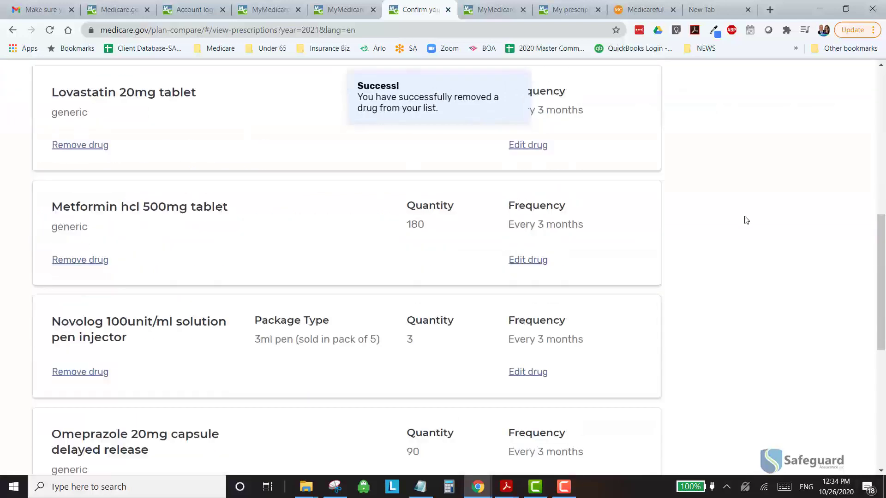
{"action": "scroll", "coordinate": [746, 220], "scroll_direction": "down", "scroll_amount": 6}
{"action": "scroll", "coordinate": [203, 183], "scroll_direction": "up", "scroll_amount": 4}
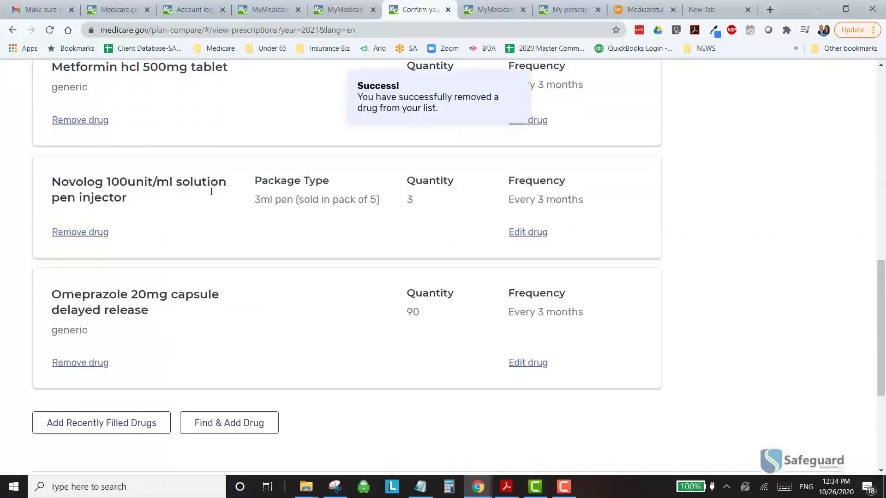
{"action": "left_click", "coordinate": [75, 243]}
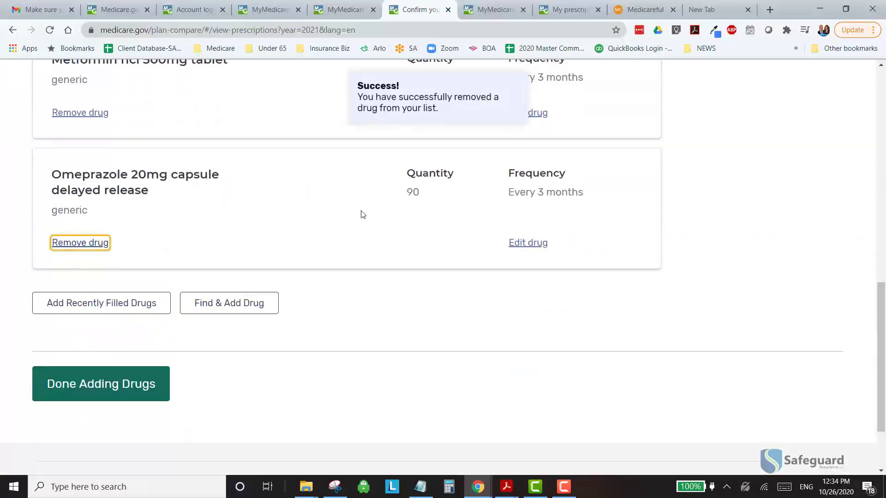
Confirm the edited drug list with the CVS, Kroger and mail order pharmacies, and open the WellCare Wellness Rx (PDP) plan details
{"action": "left_click", "coordinate": [119, 390]}
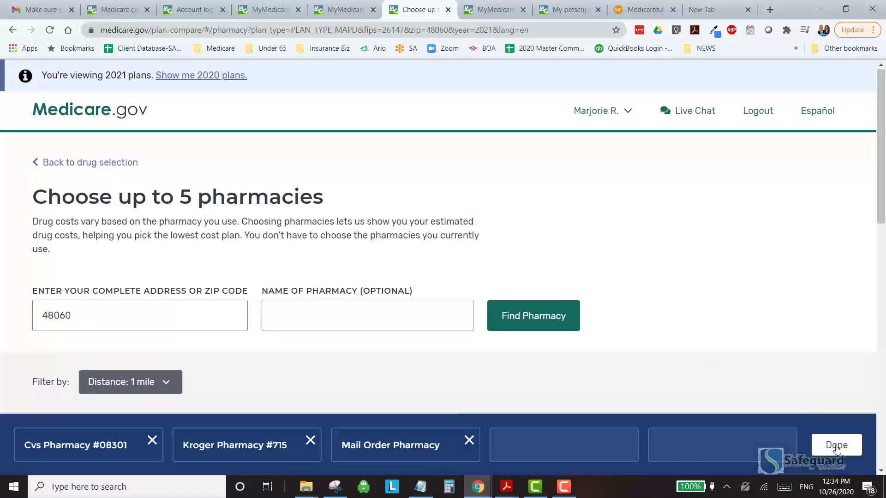
{"action": "left_click", "coordinate": [837, 447]}
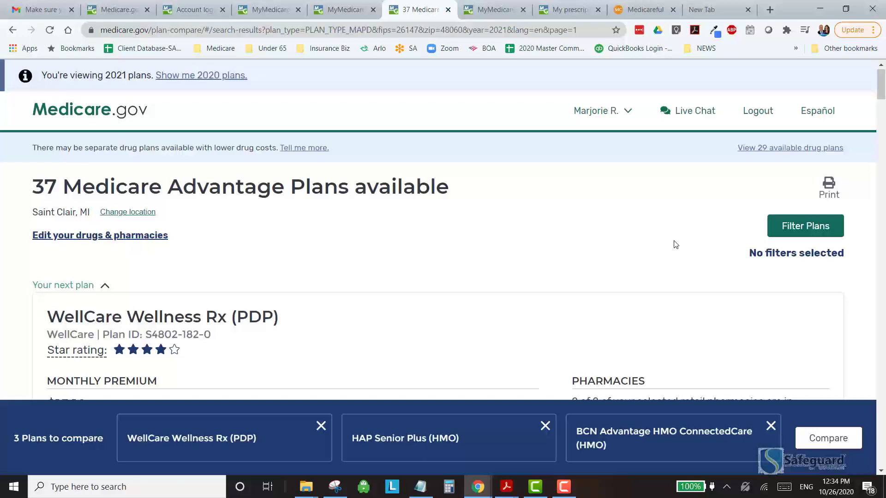
{"action": "scroll", "coordinate": [679, 246], "scroll_direction": "down", "scroll_amount": 4}
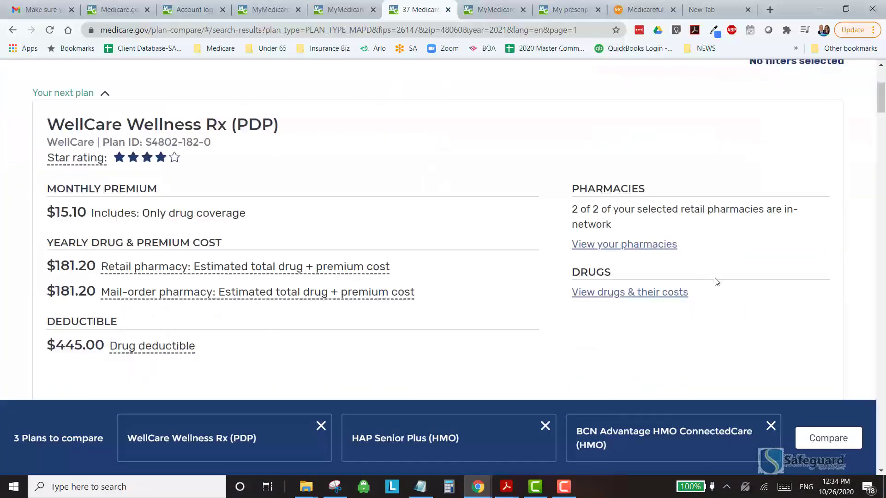
{"action": "scroll", "coordinate": [717, 281], "scroll_direction": "down", "scroll_amount": 2}
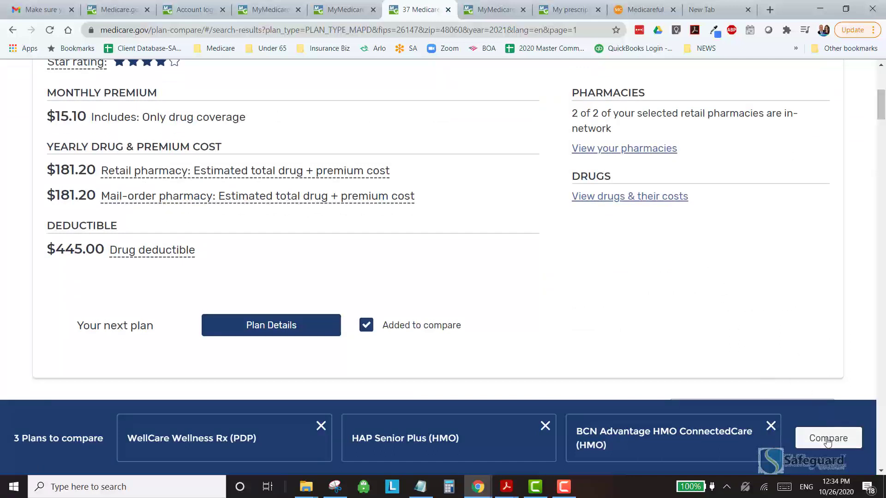
{"action": "left_click", "coordinate": [290, 327]}
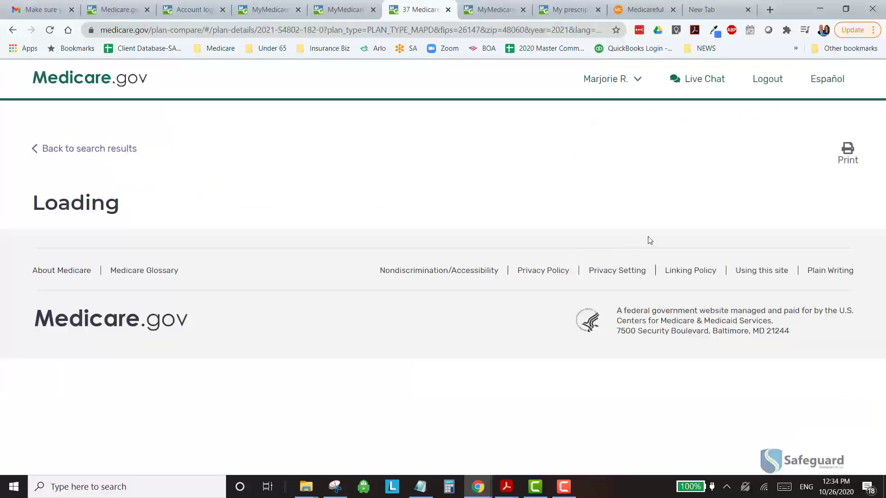
Review the plan's premium, deductible, tier drug costs and the CVS Pharmacy #08301 drug costs during the coverage phases
{"action": "scroll", "coordinate": [650, 240], "scroll_direction": "down", "scroll_amount": 2}
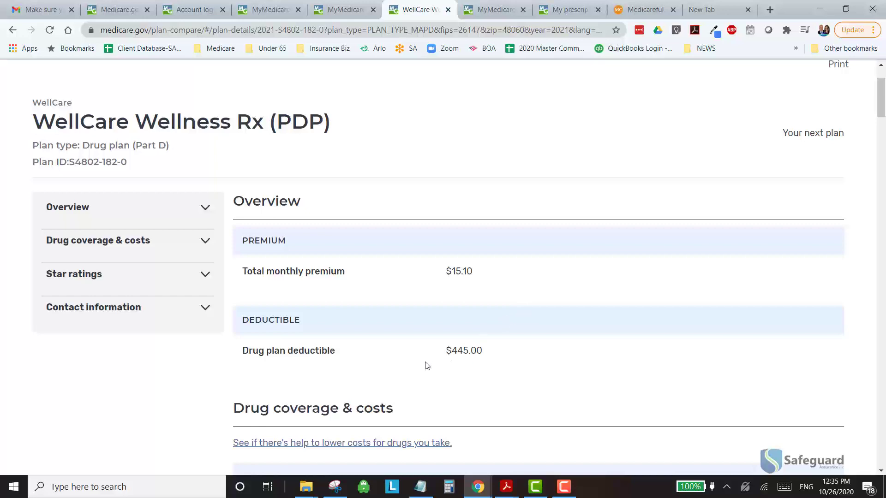
{"action": "scroll", "coordinate": [722, 319], "scroll_direction": "down", "scroll_amount": 9}
{"action": "scroll", "coordinate": [590, 311], "scroll_direction": "up", "scroll_amount": 7}
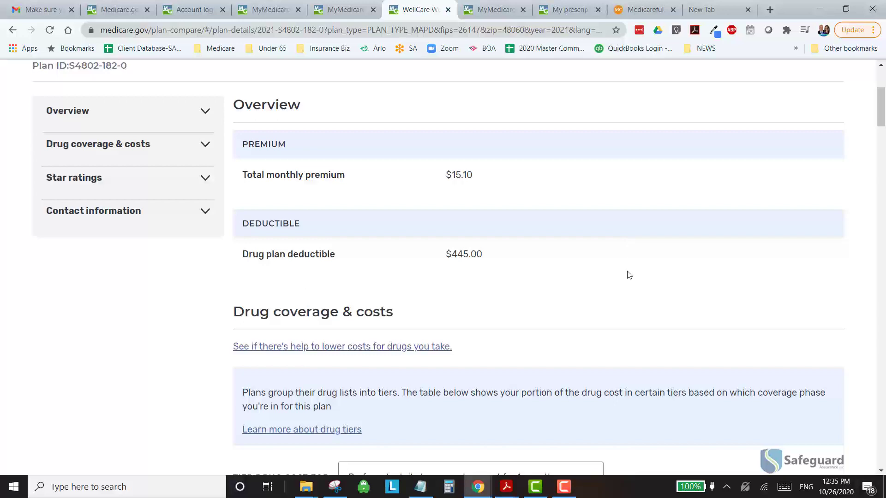
{"action": "scroll", "coordinate": [629, 275], "scroll_direction": "down", "scroll_amount": 4}
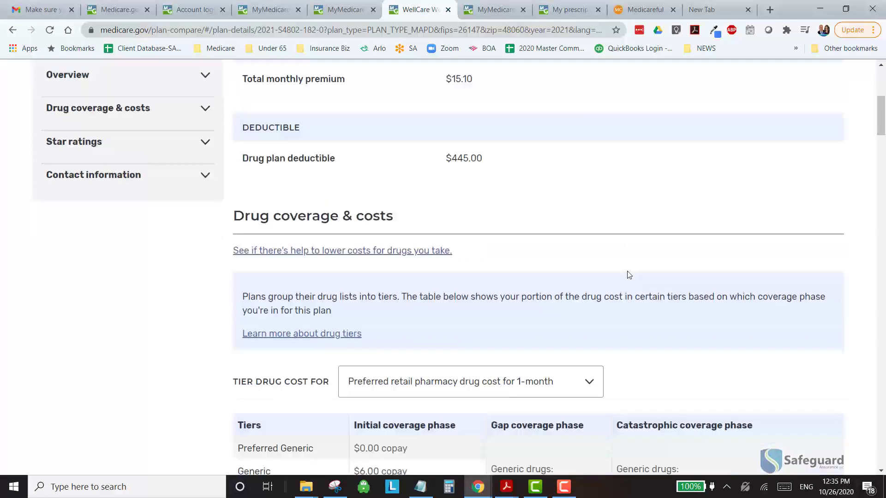
{"action": "scroll", "coordinate": [629, 275], "scroll_direction": "down", "scroll_amount": 12}
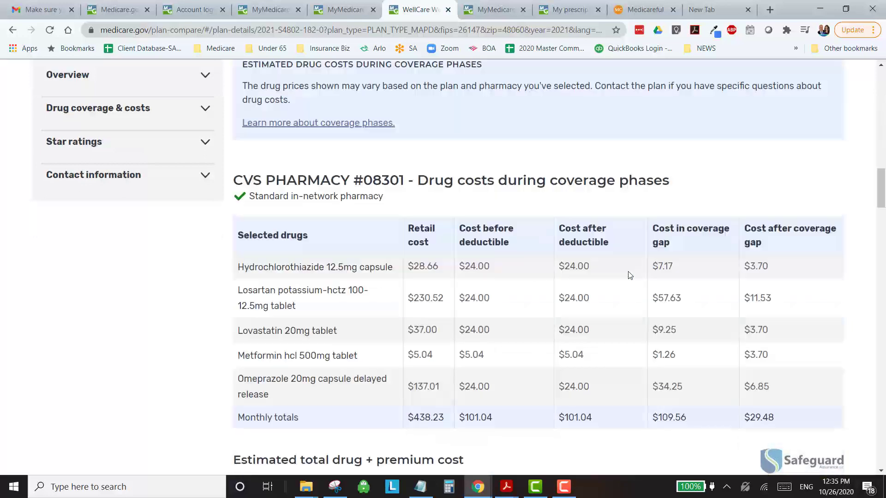
{"action": "scroll", "coordinate": [630, 276], "scroll_direction": "down", "scroll_amount": 2}
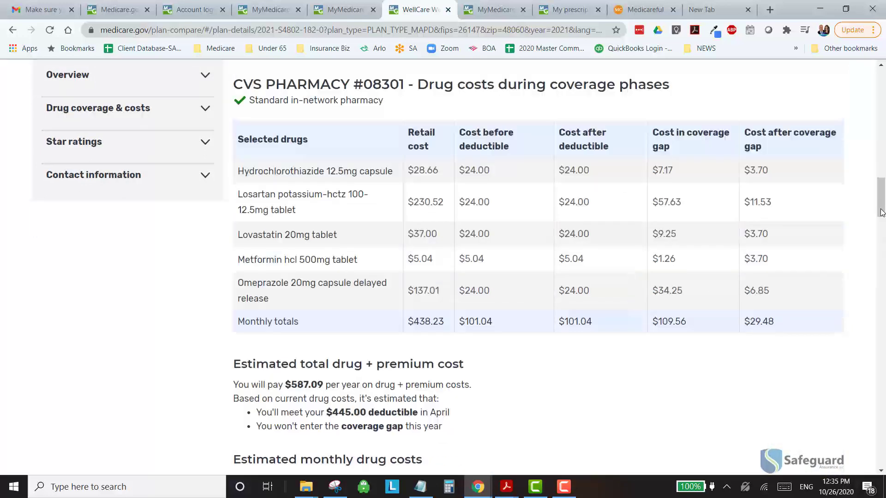
Review the Kroger Pharmacy #715 drug costs and the other drug information, continuing the MyMedicare session from the timeout alert
{"action": "left_click_drag", "start_coordinate": [881, 202], "coordinate": [878, 246]}
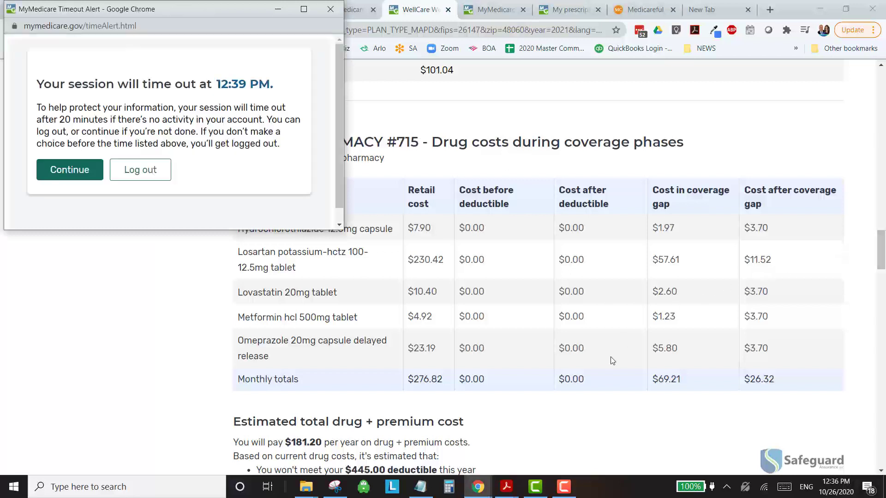
{"action": "left_click", "coordinate": [72, 171]}
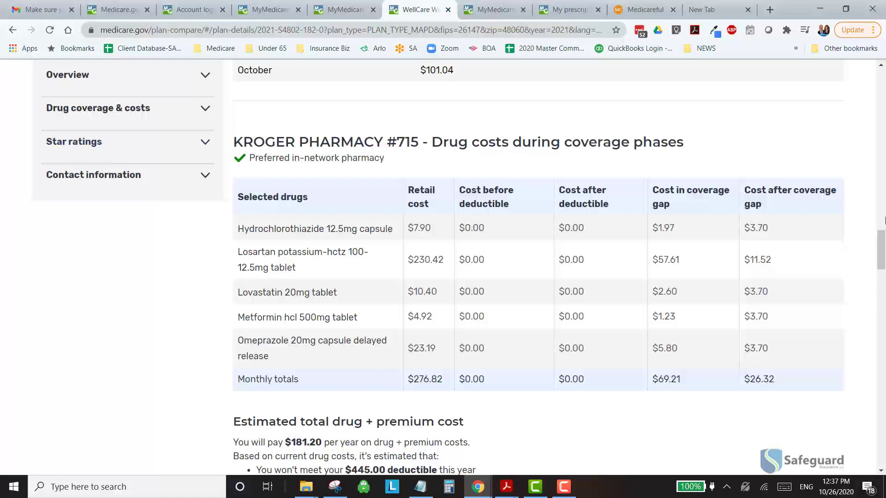
{"action": "left_click_drag", "start_coordinate": [882, 255], "coordinate": [881, 364]}
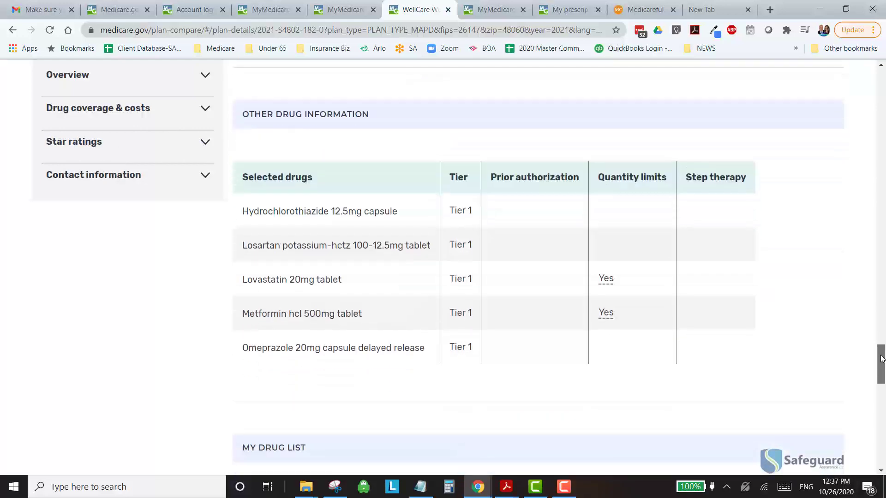